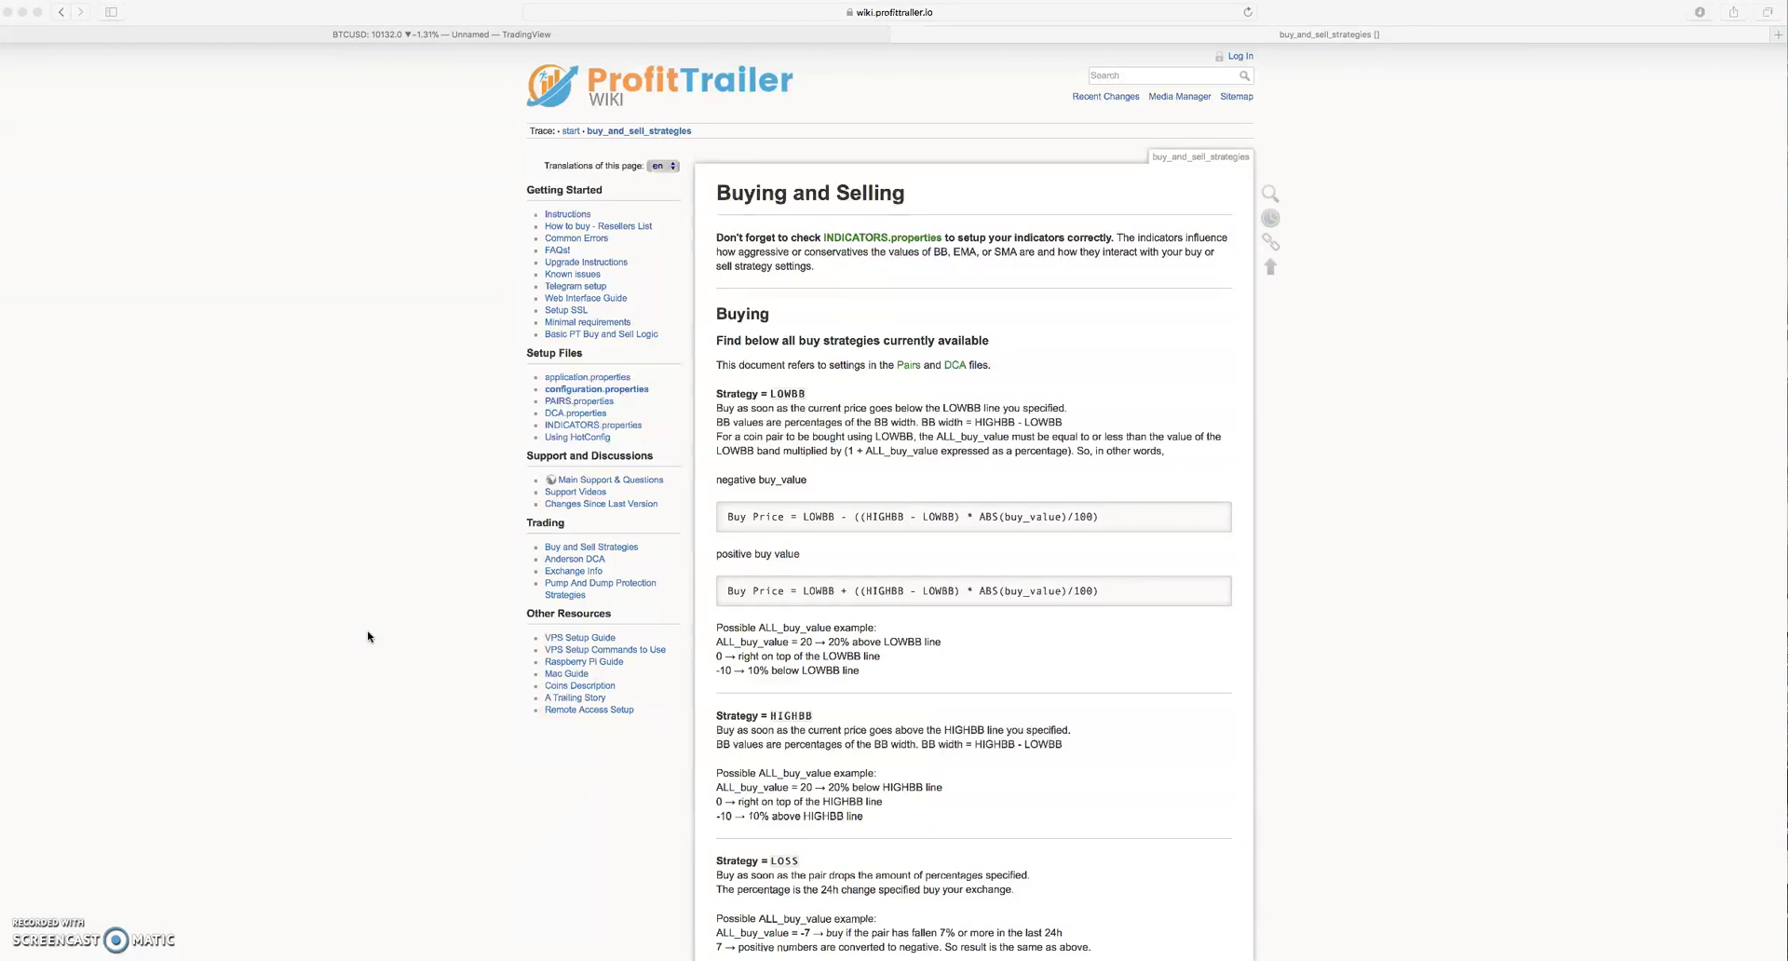
Step: Bring up indicator.txt over the wiki page and highlight the BB_period and BB_sma lines
left_click(739, 516)
left_click(1708, 940)
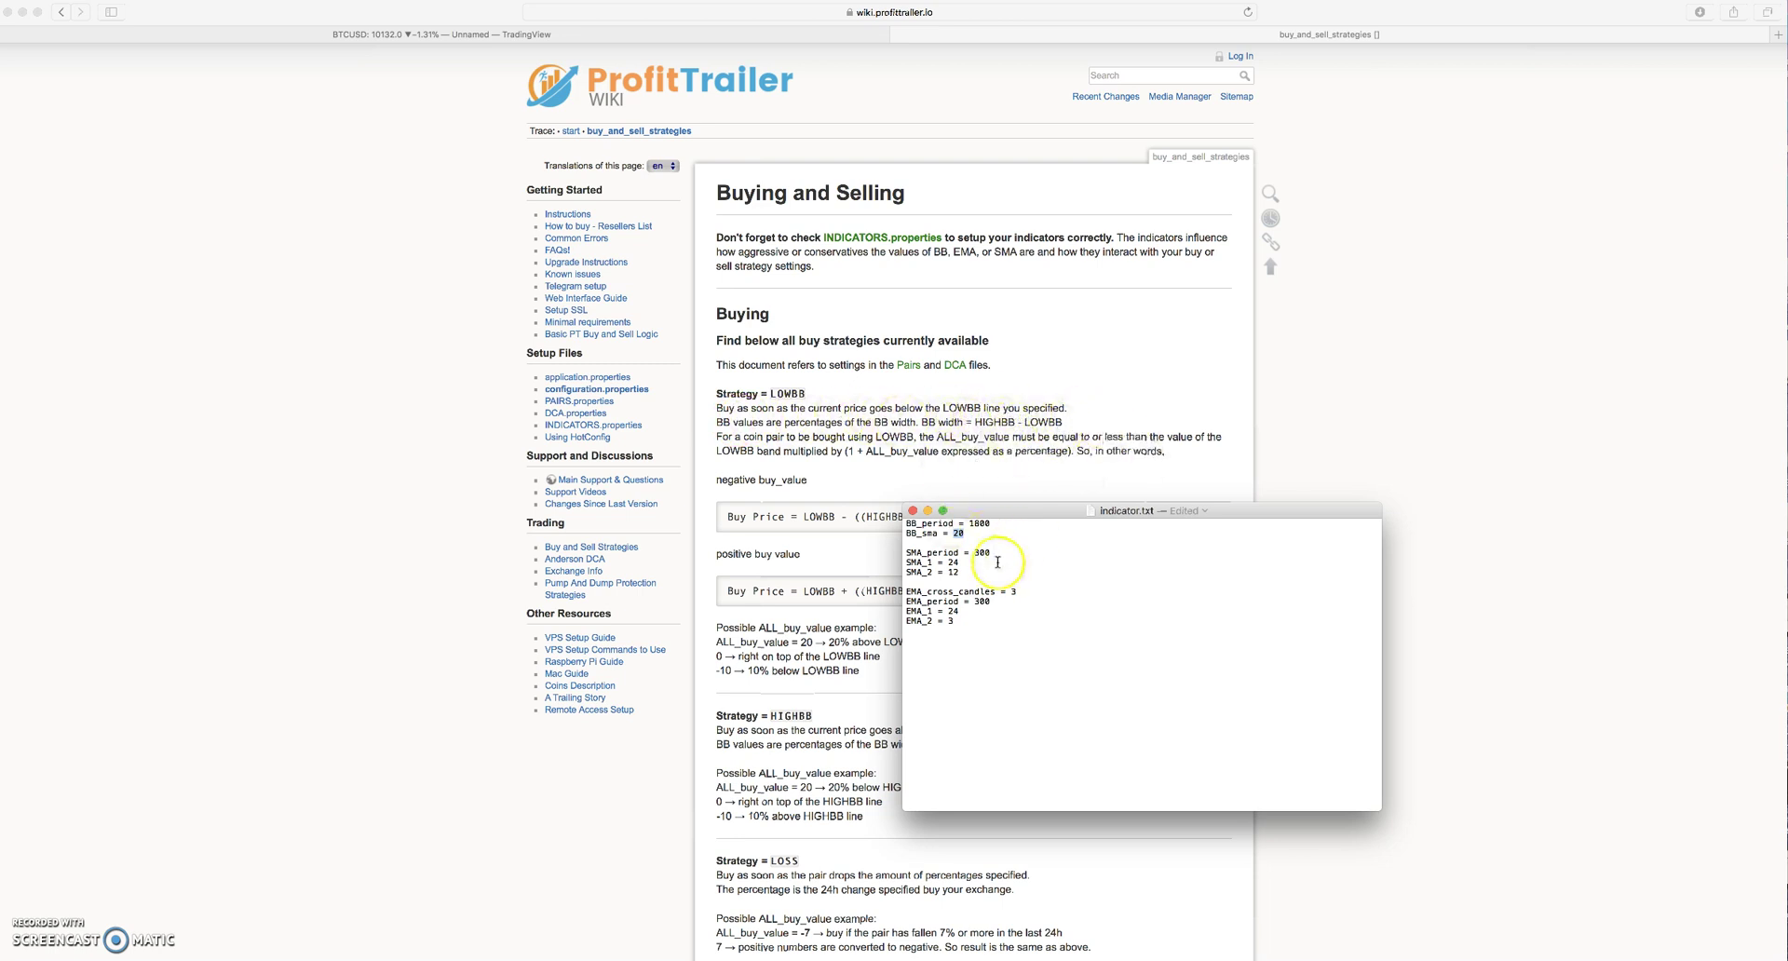
left_click(988, 533)
left_click_drag(950, 533, 908, 523)
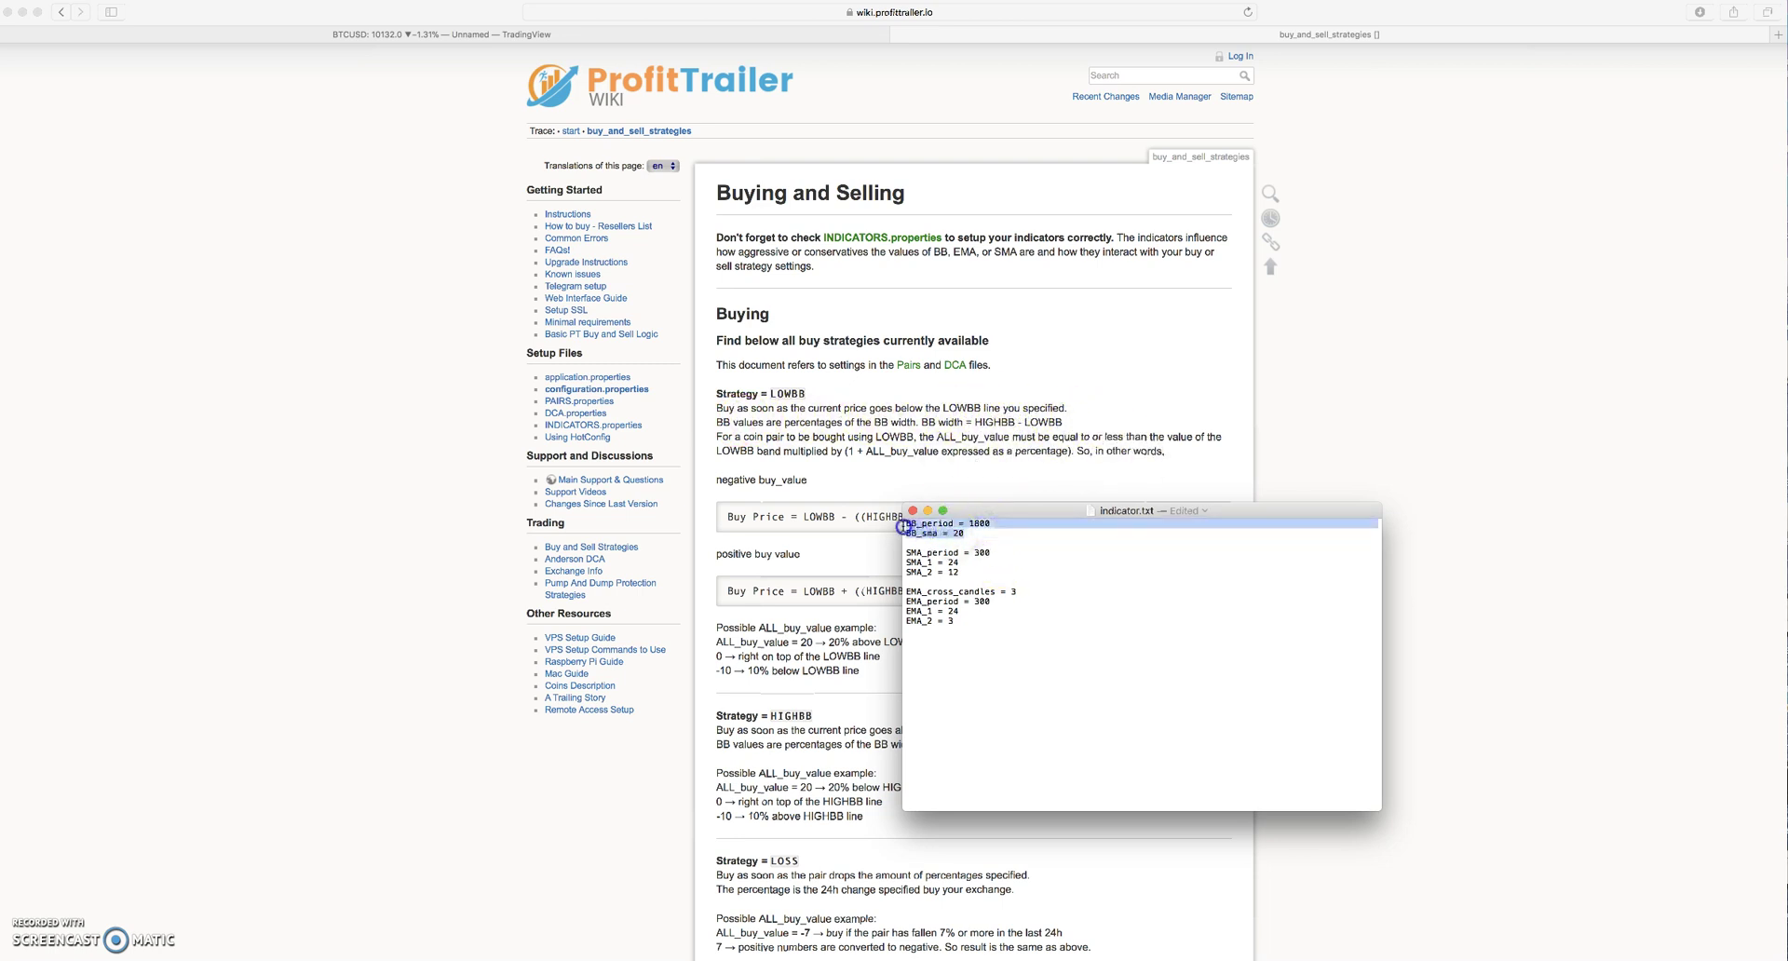
left_click(936, 529)
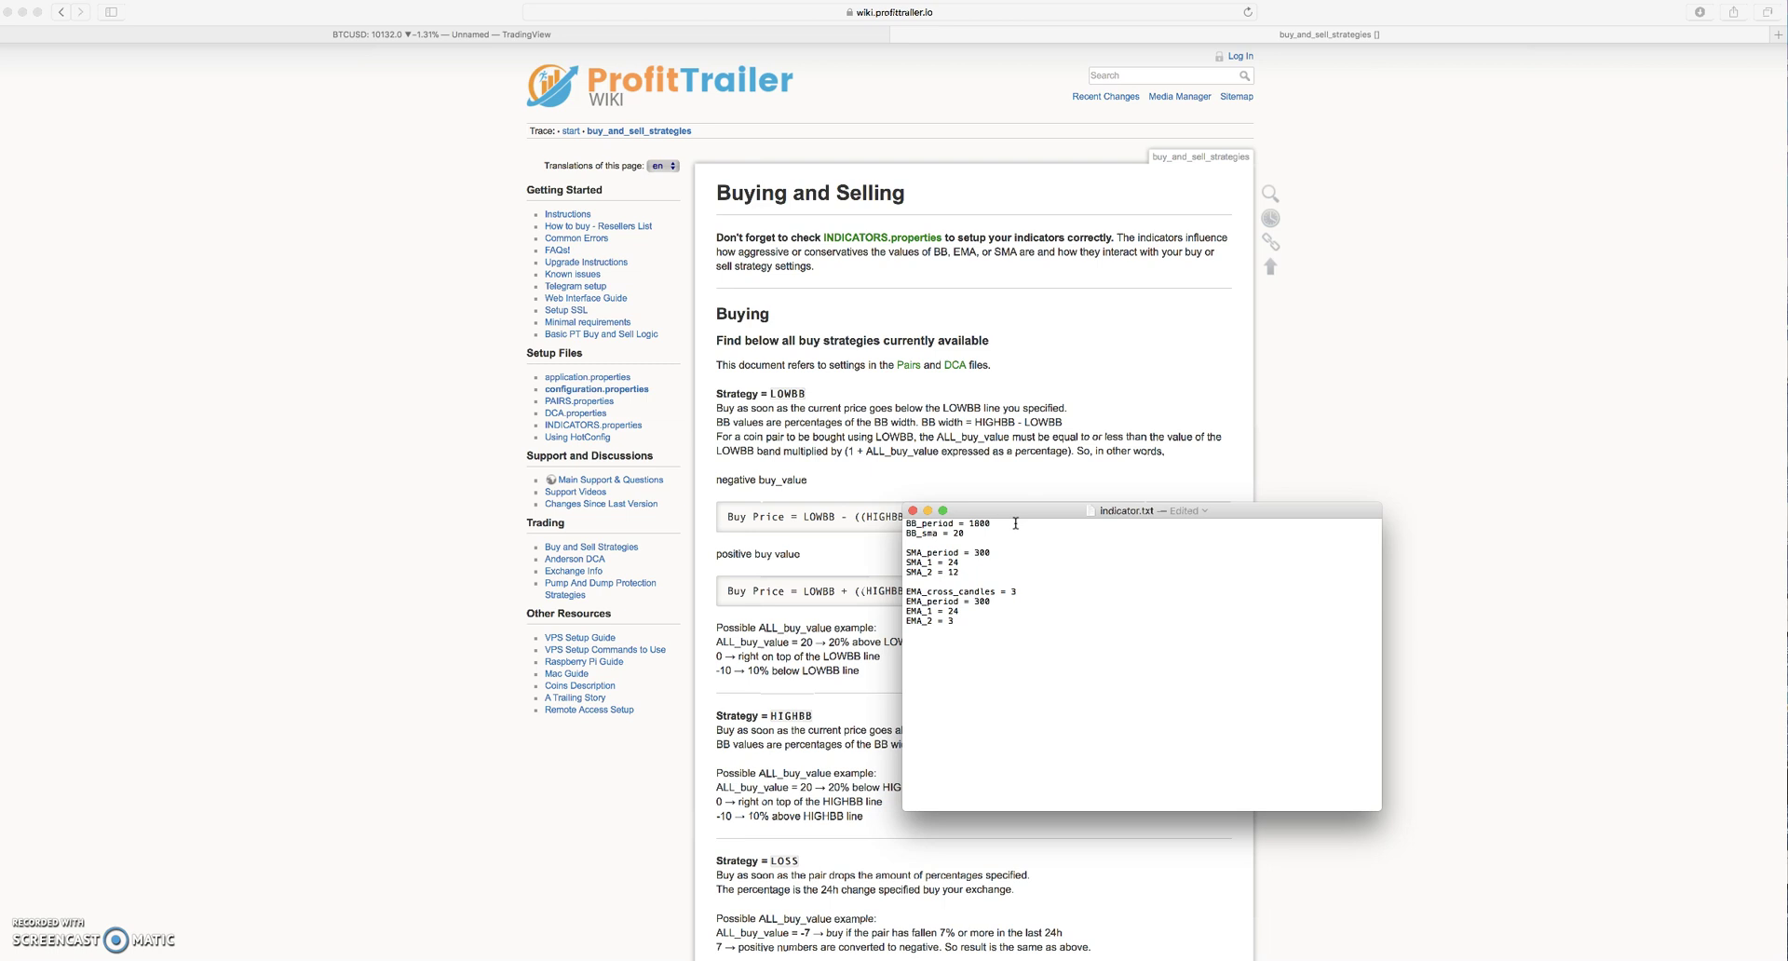
left_click(1087, 561)
left_click_drag(907, 521, 973, 532)
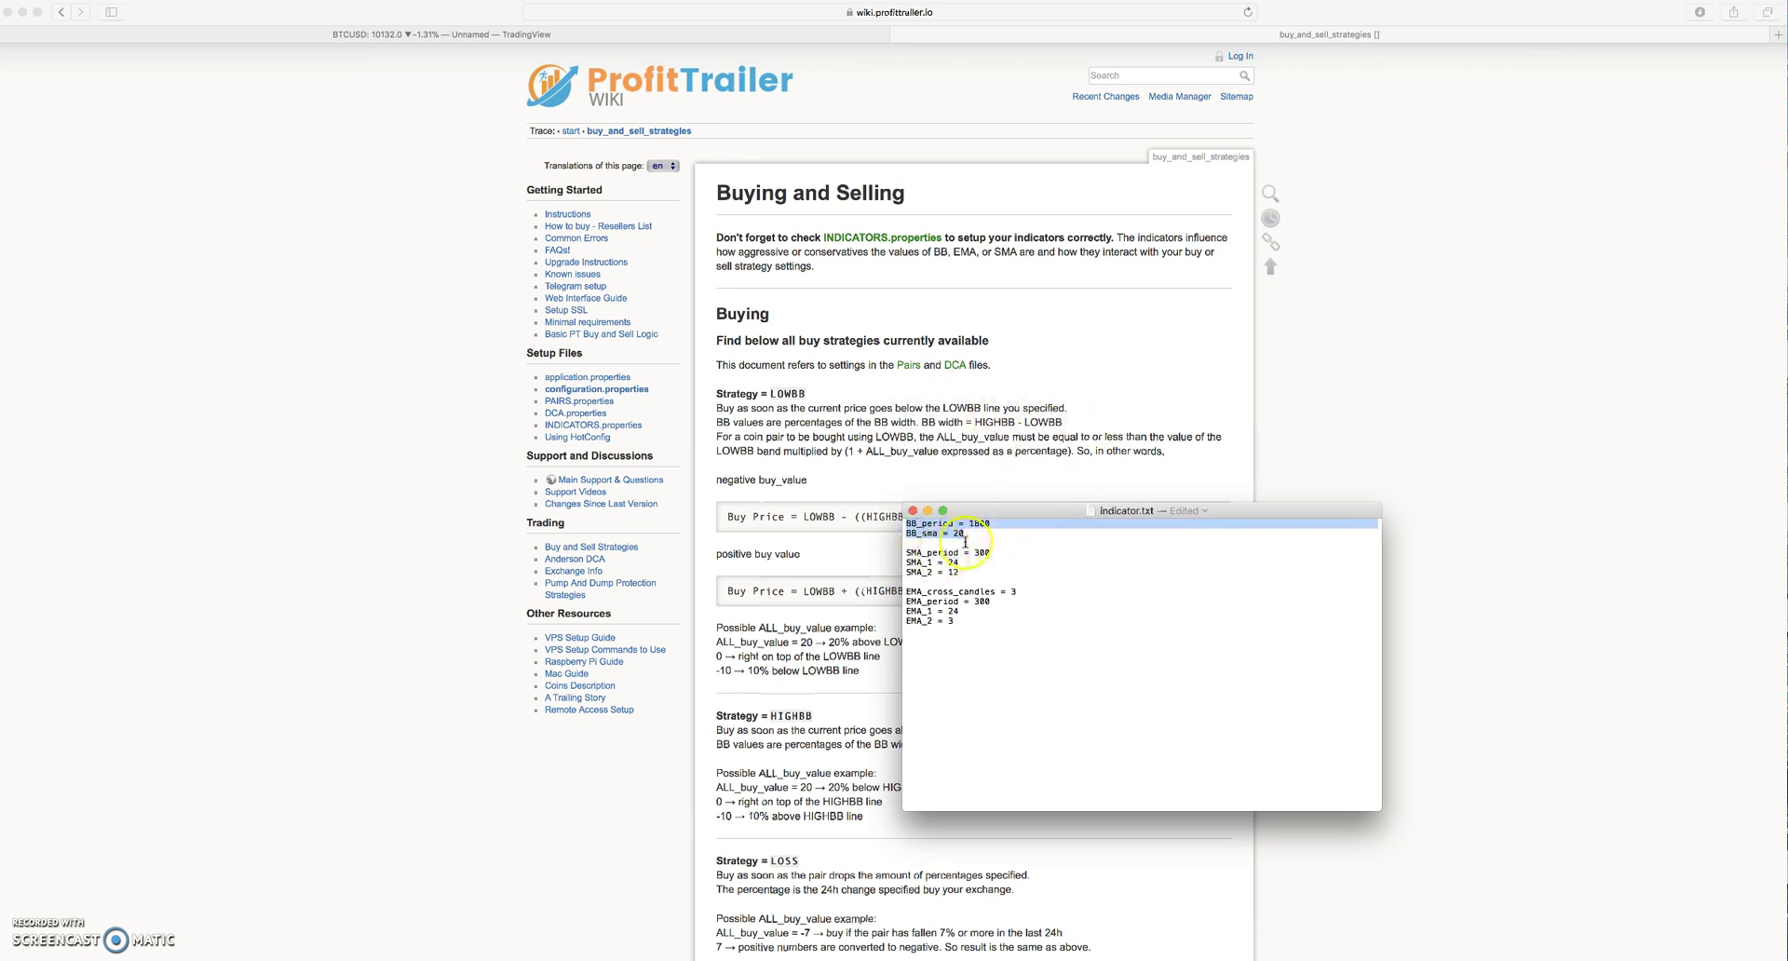
Step: Move the indicator.txt window clear of the wiki article and highlight the BB_period and BB_sma values
left_click(954, 498)
left_click_drag(1052, 515, 1587, 702)
left_click(1500, 714)
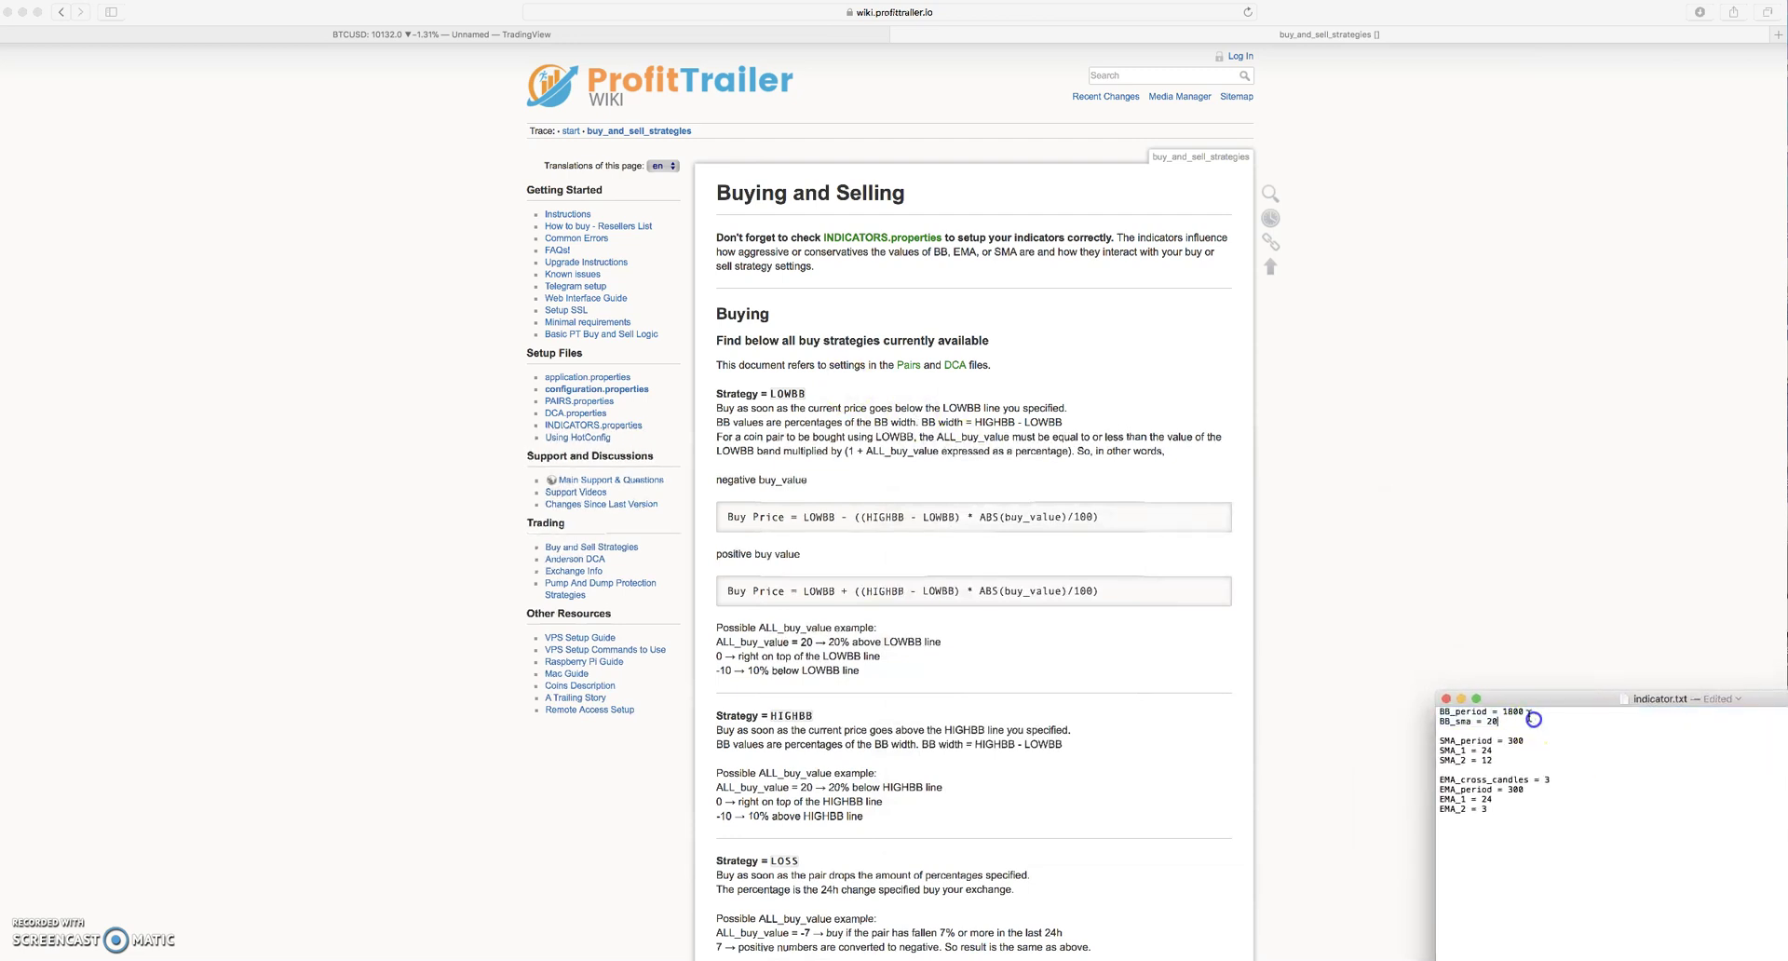
double_click(1509, 713)
left_click(1485, 723)
double_click(1487, 723)
Step: Switch to the BTCUSD chart on TradingView and clear the range measurement from it
left_click(470, 35)
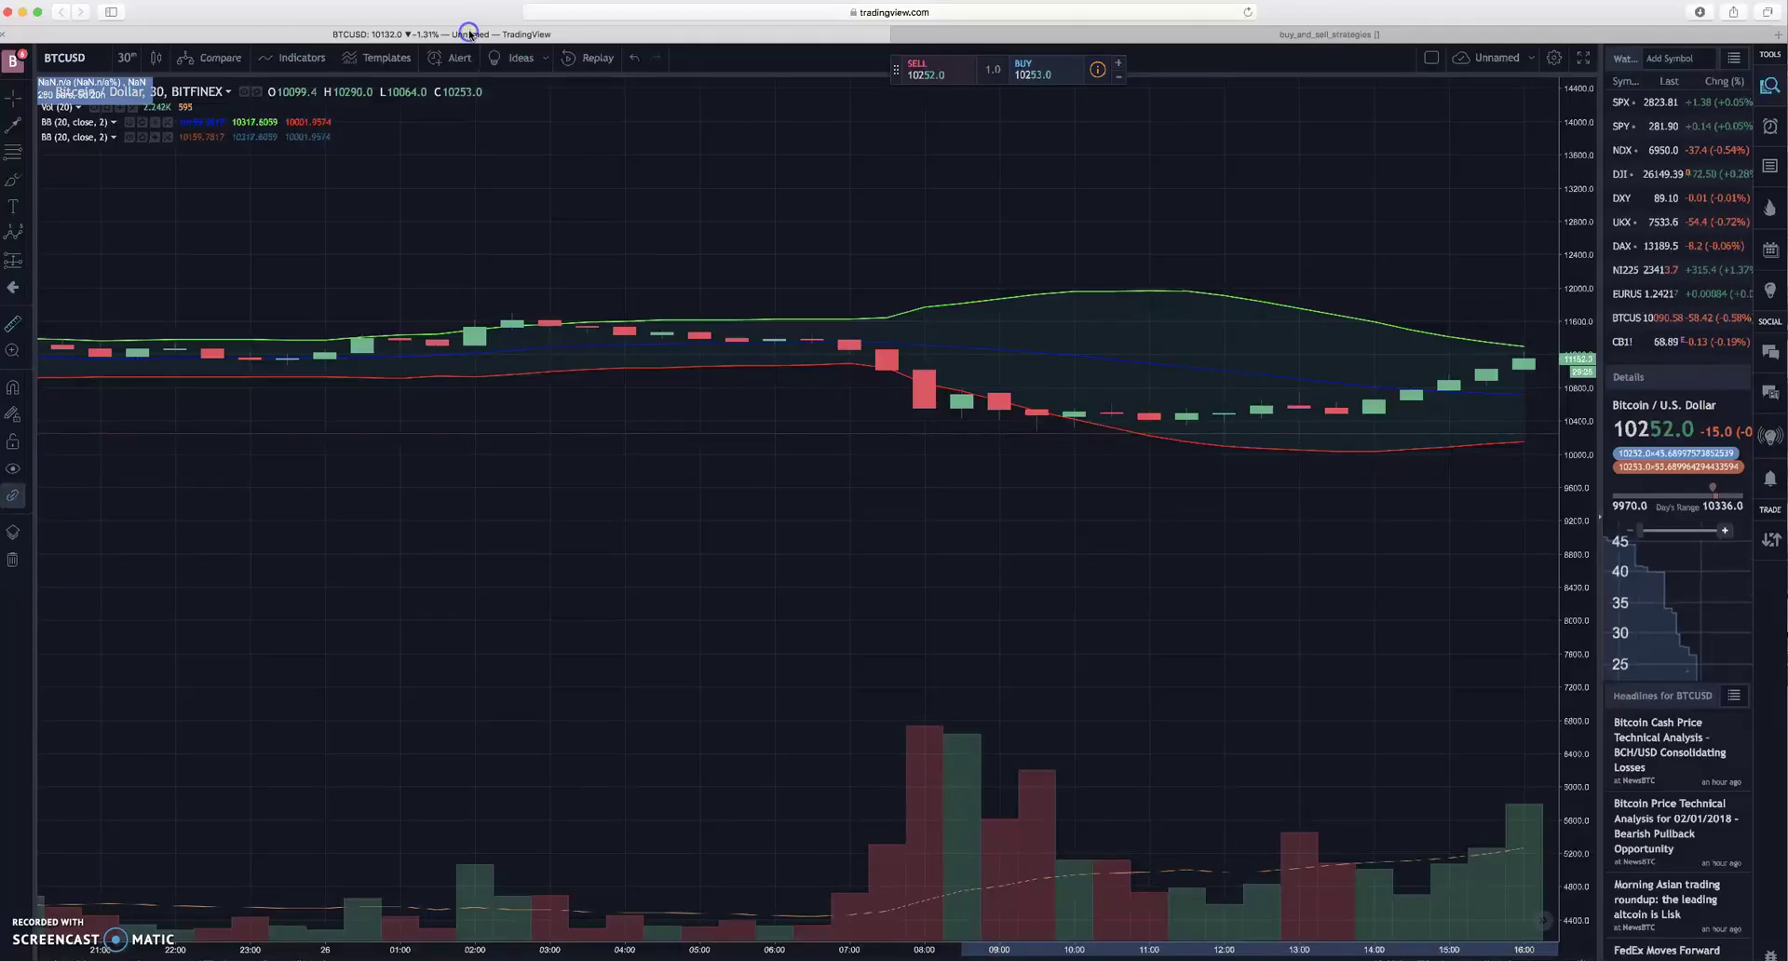
left_click(962, 415, "shift")
left_click(627, 227)
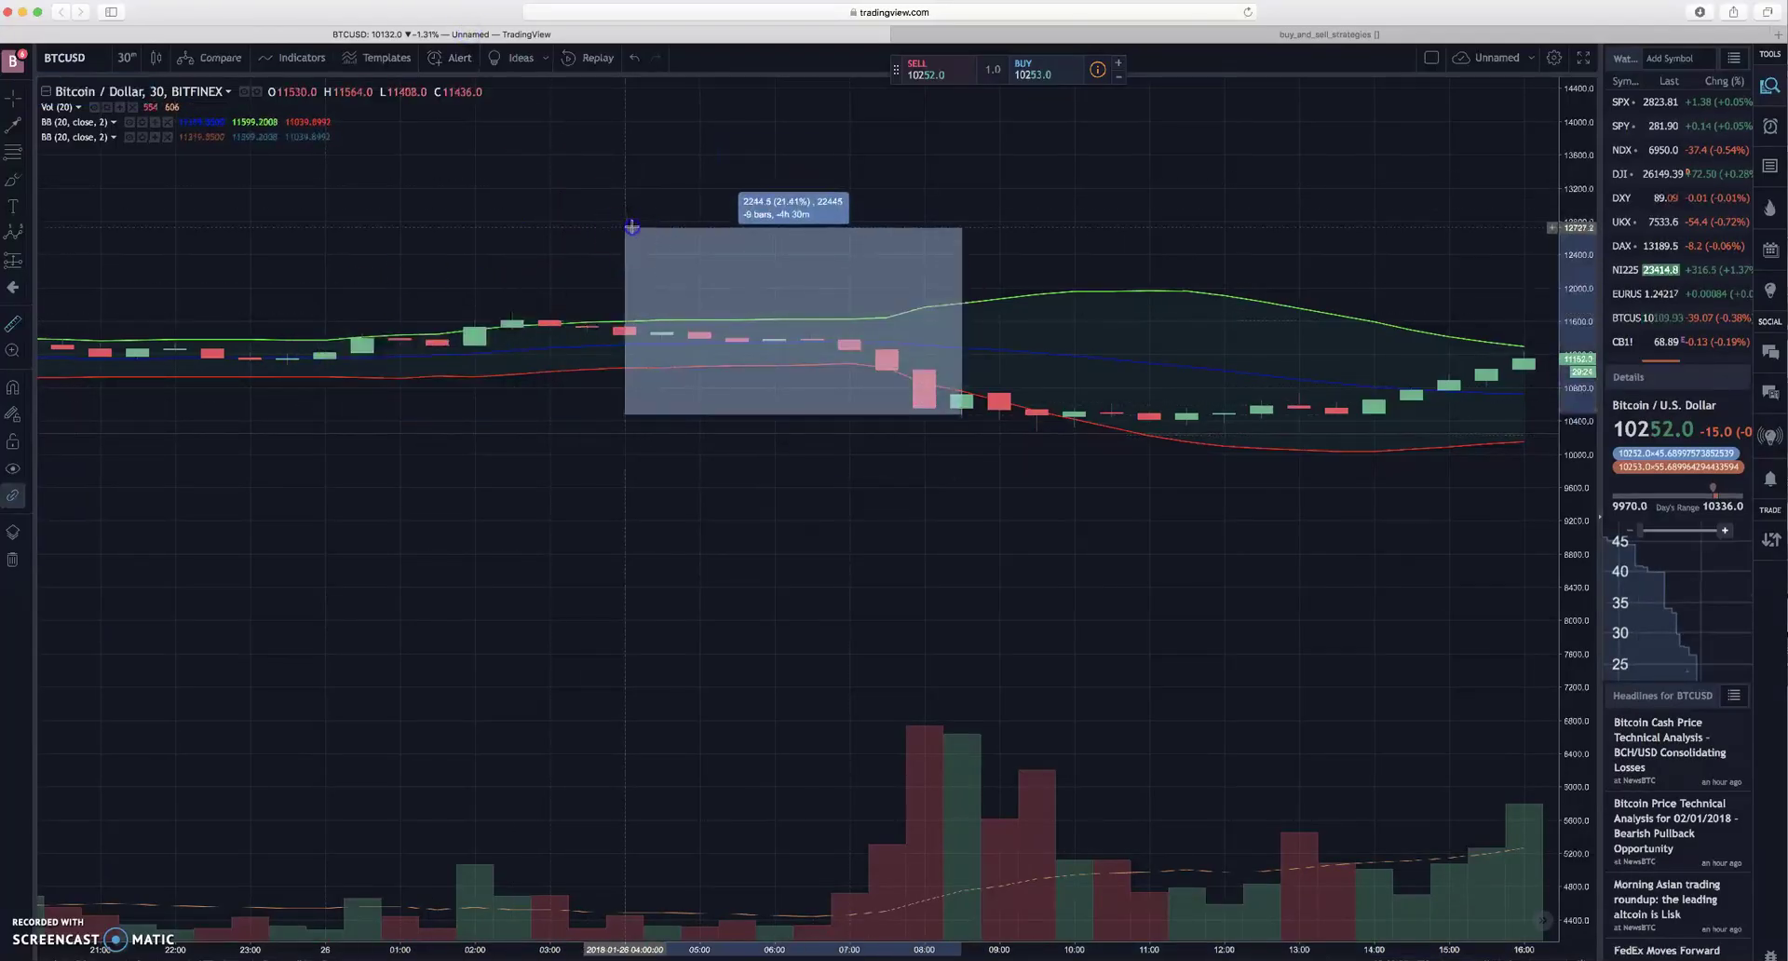
left_click(938, 152)
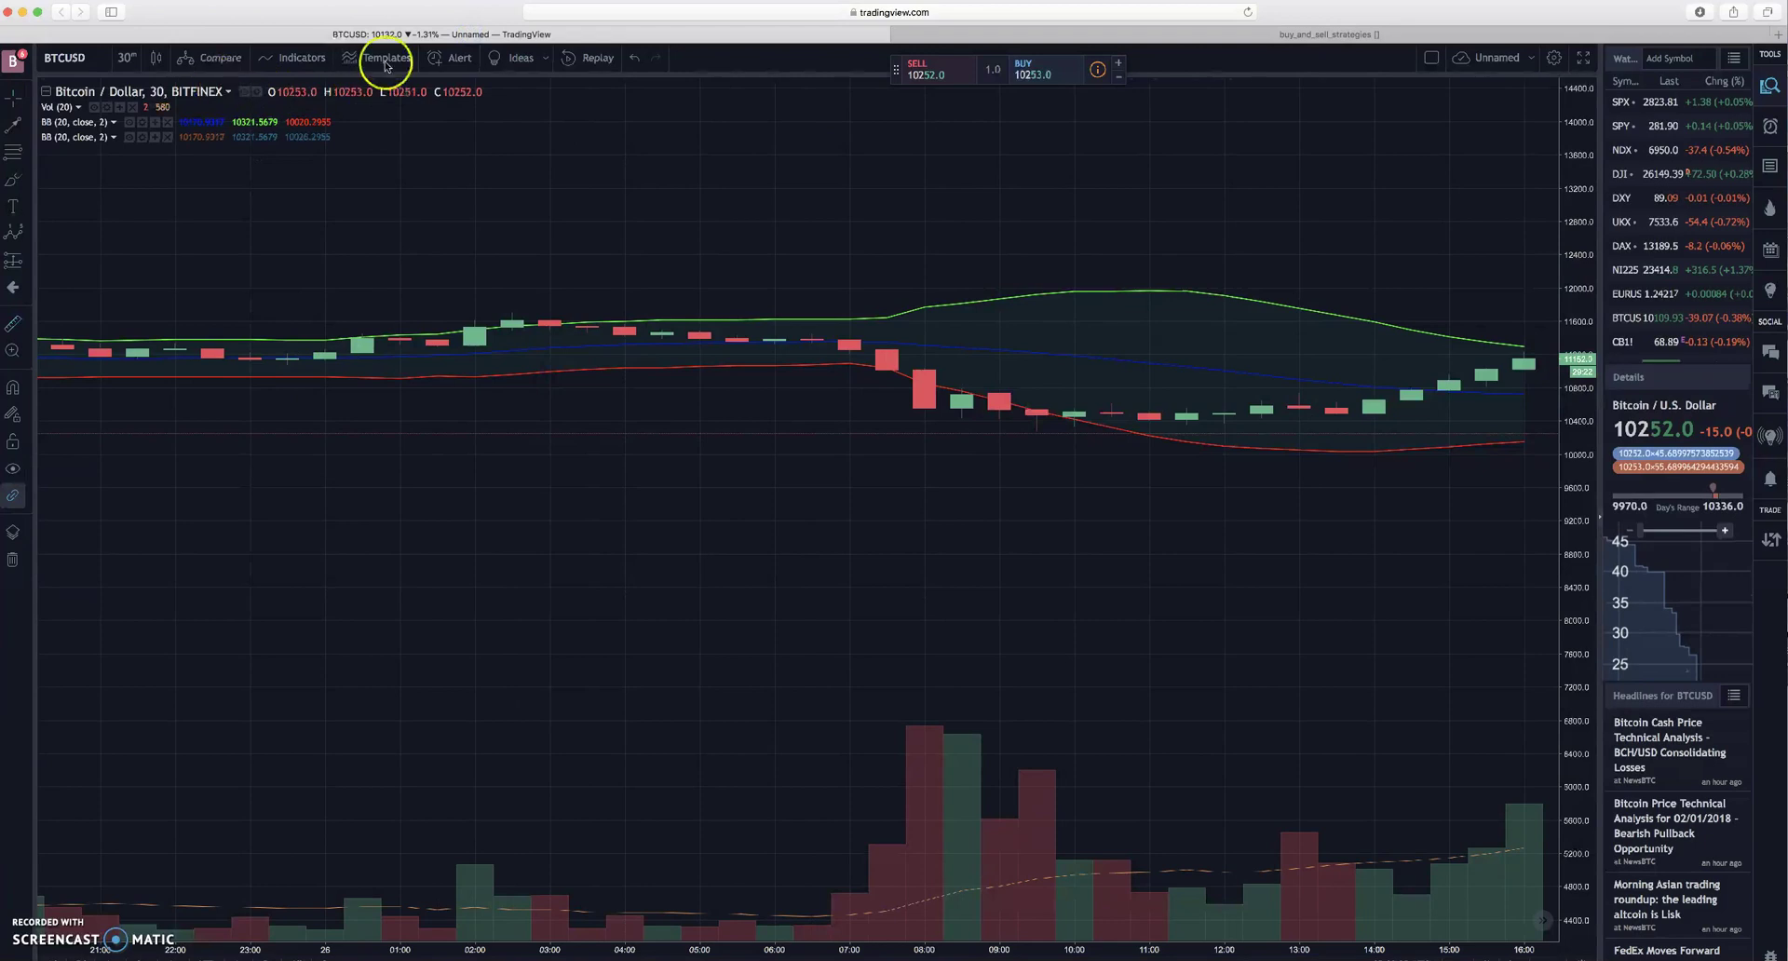
Step: Search the indicators for "bolli" and add the built-in Bollinger Bands to the BTCUSD chart
left_click(305, 58)
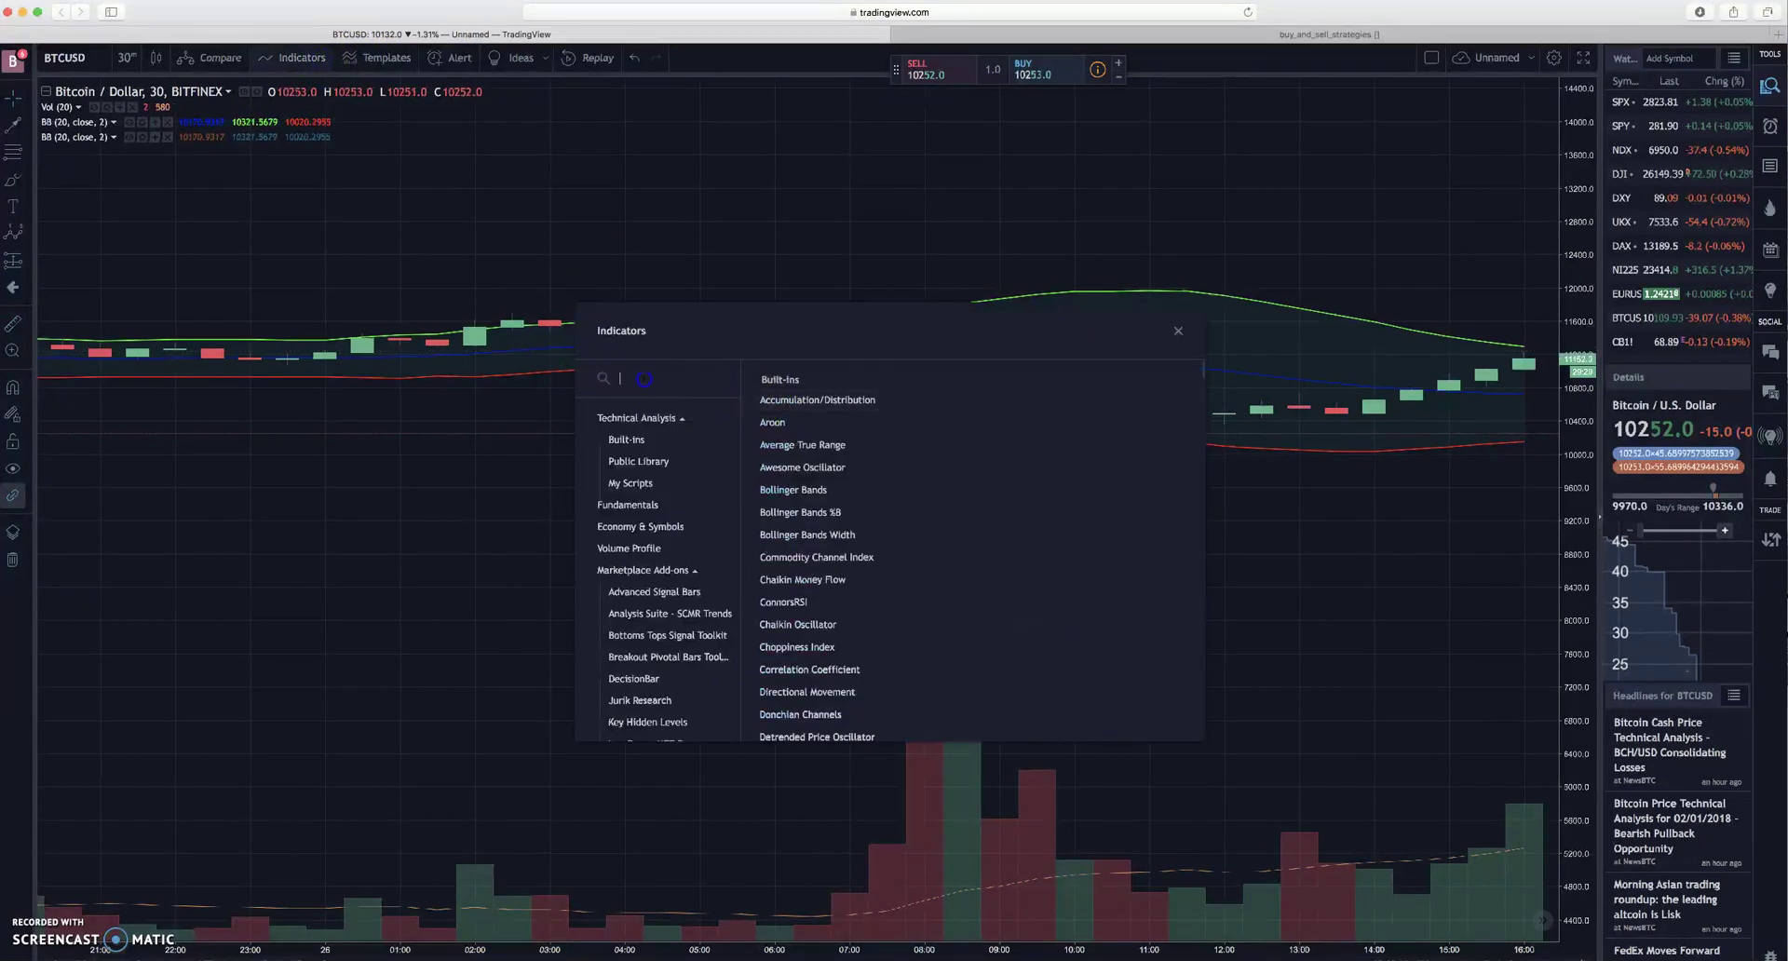
type("bolli")
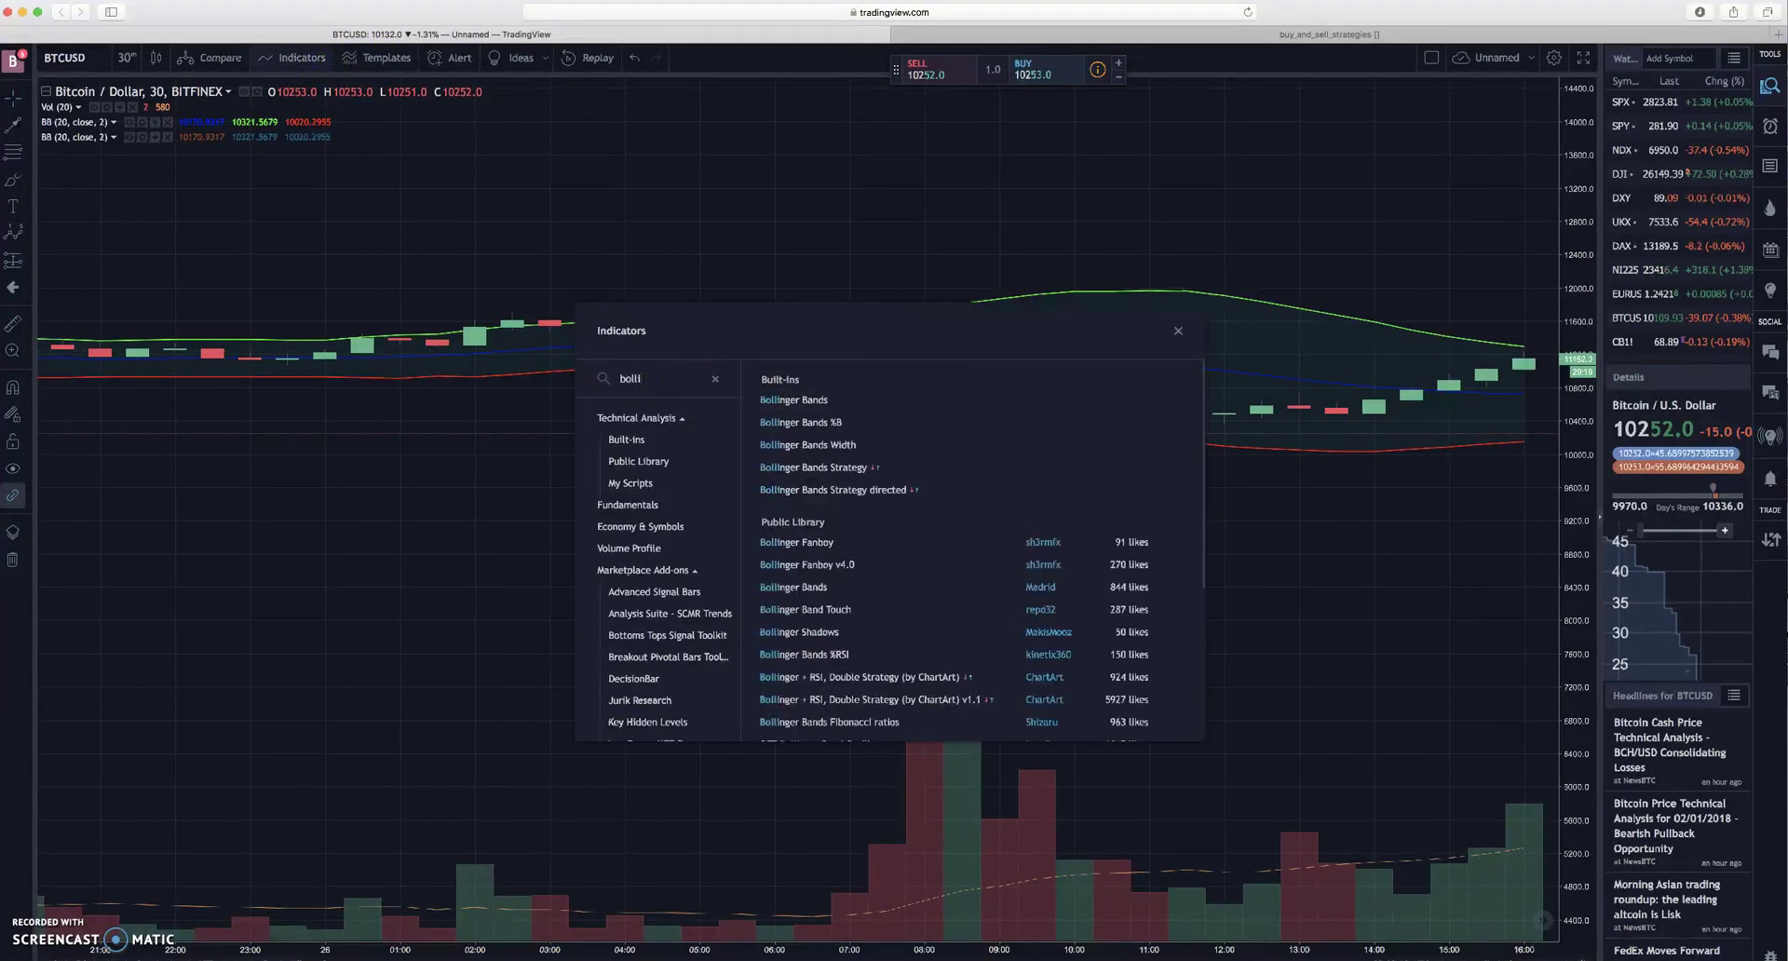
left_click(843, 400)
left_click(153, 138)
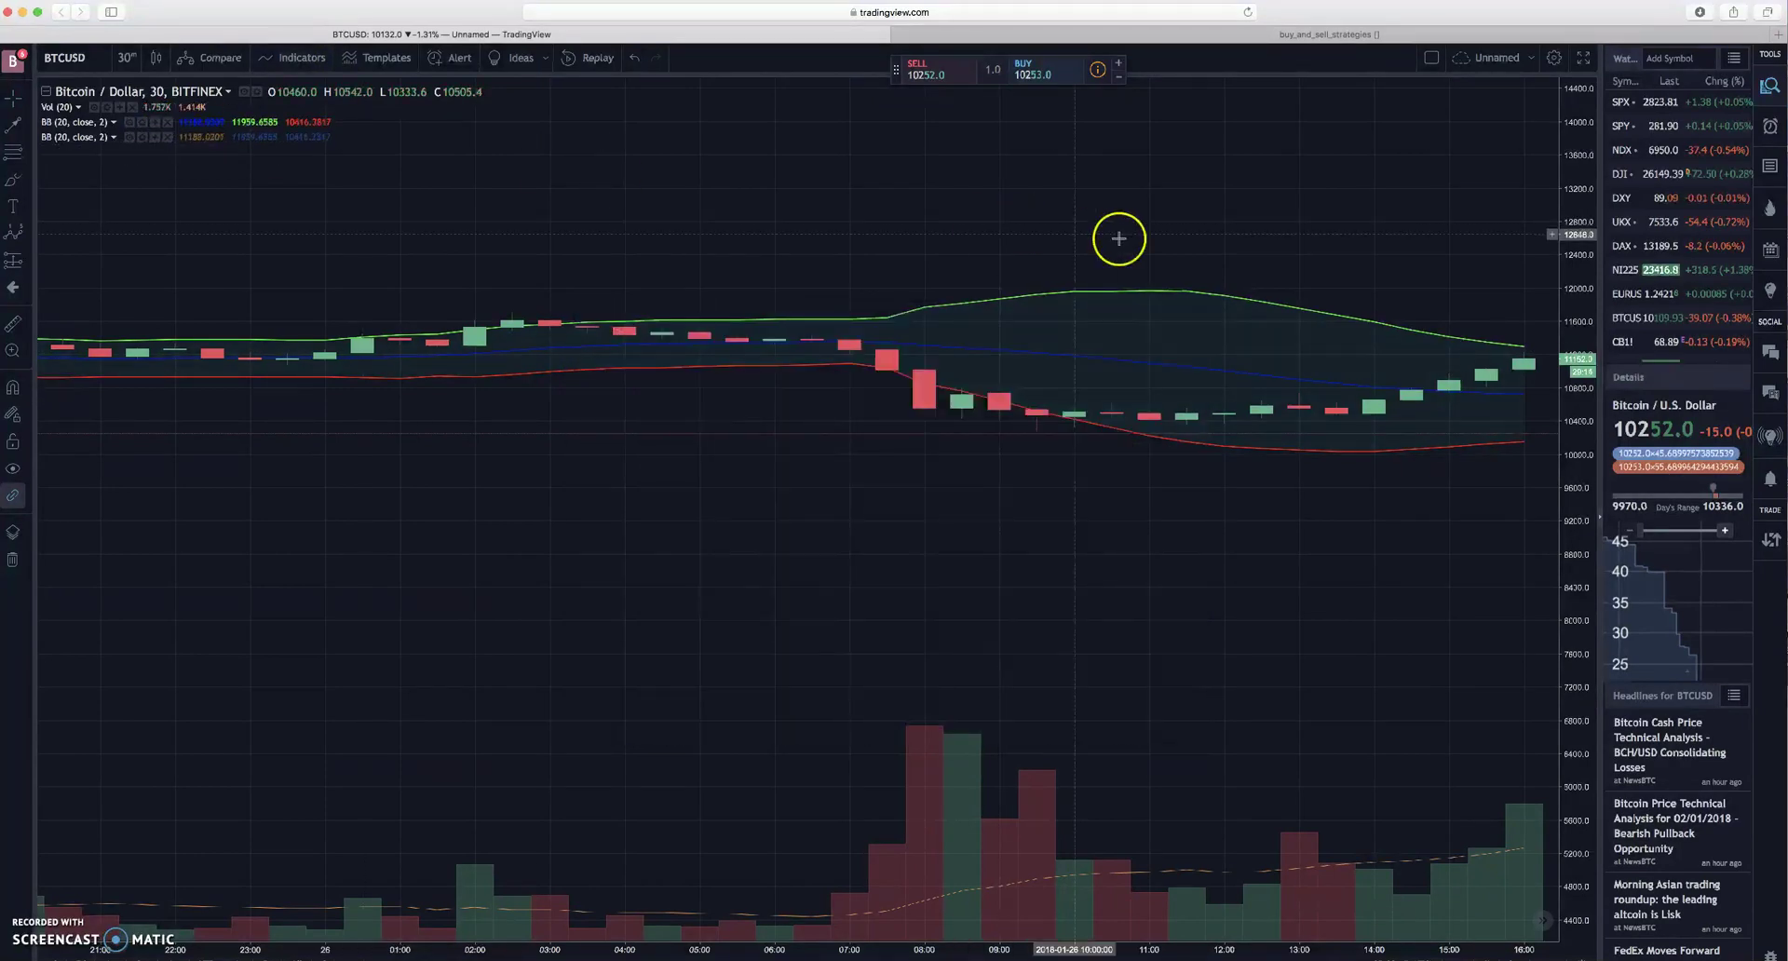
Step: Try a length of 35 on the second Bollinger Bands indicator and remove that duplicate from the chart
left_click(142, 137)
left_click(877, 475)
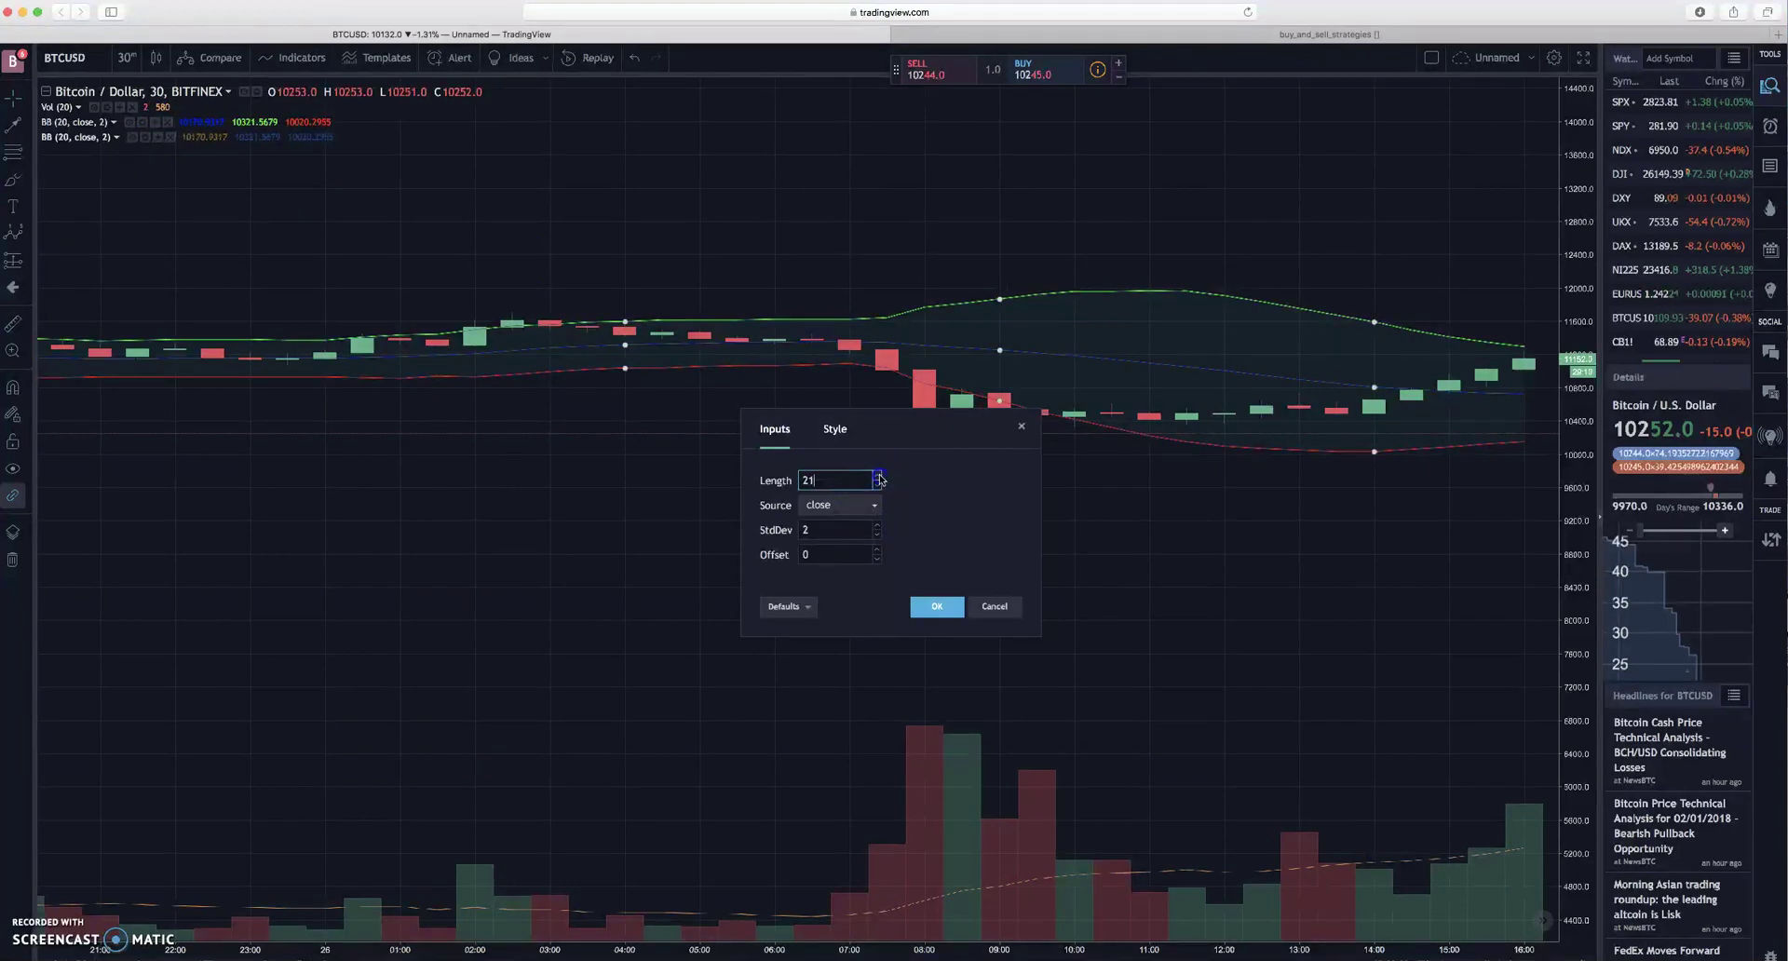
left_click_drag(879, 479, 878, 479)
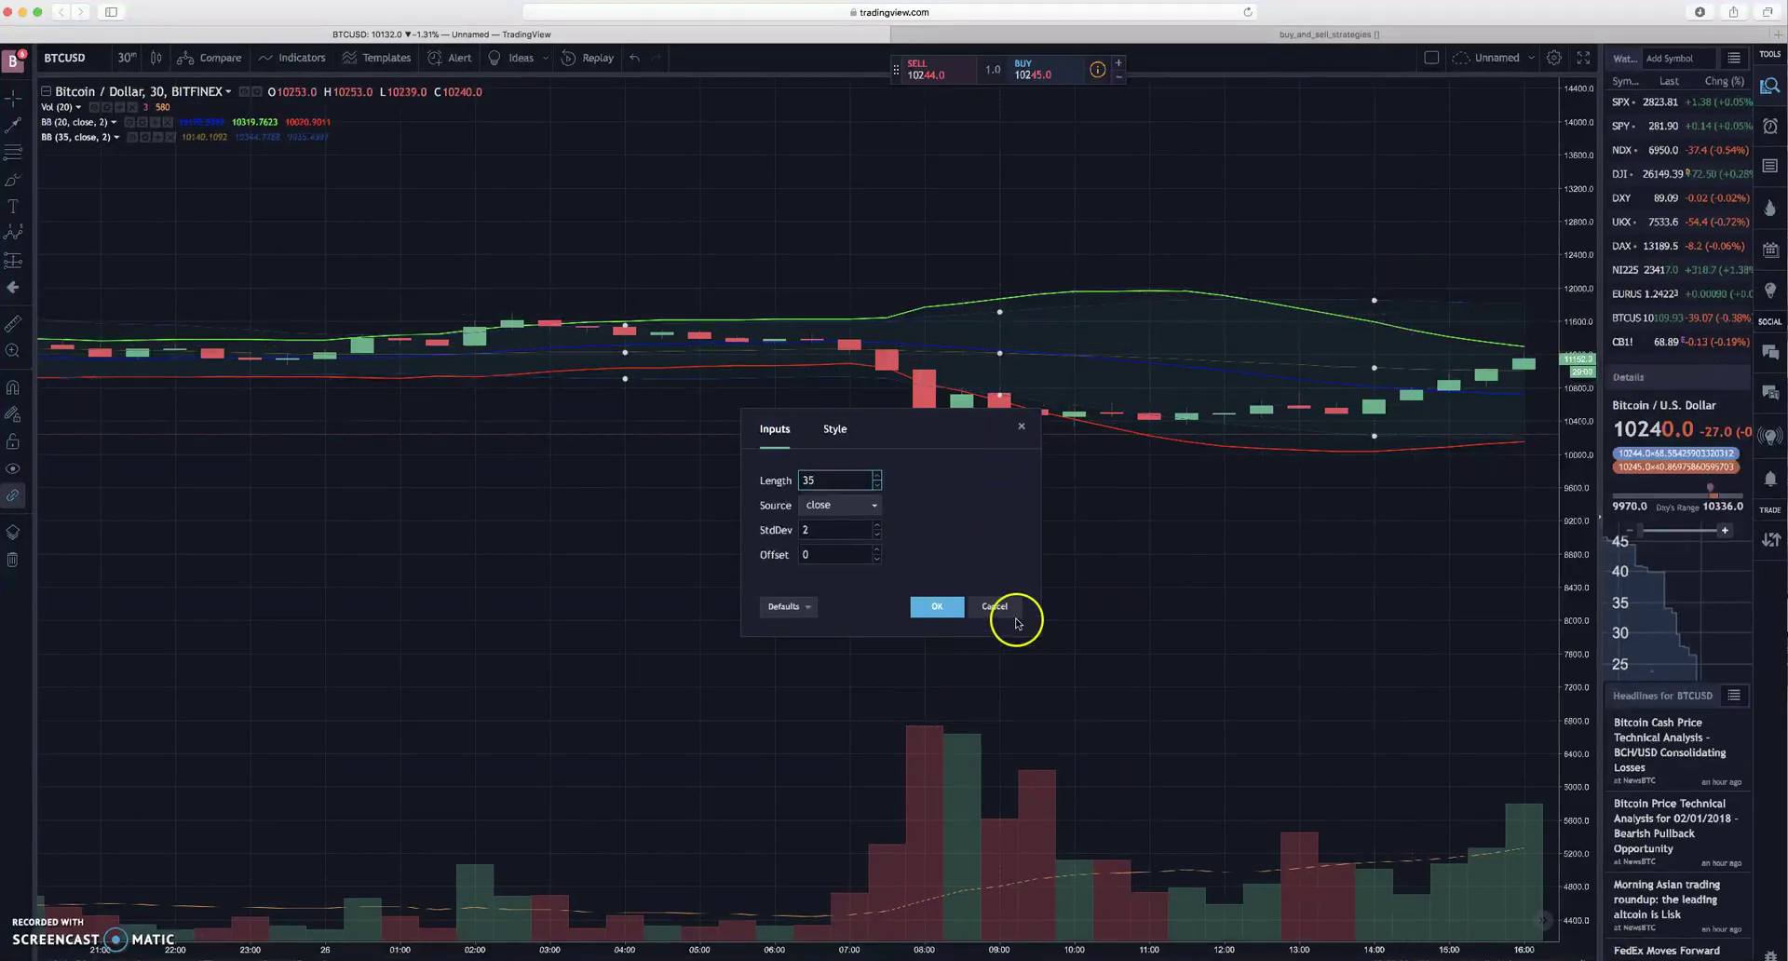
key("super+Tab")
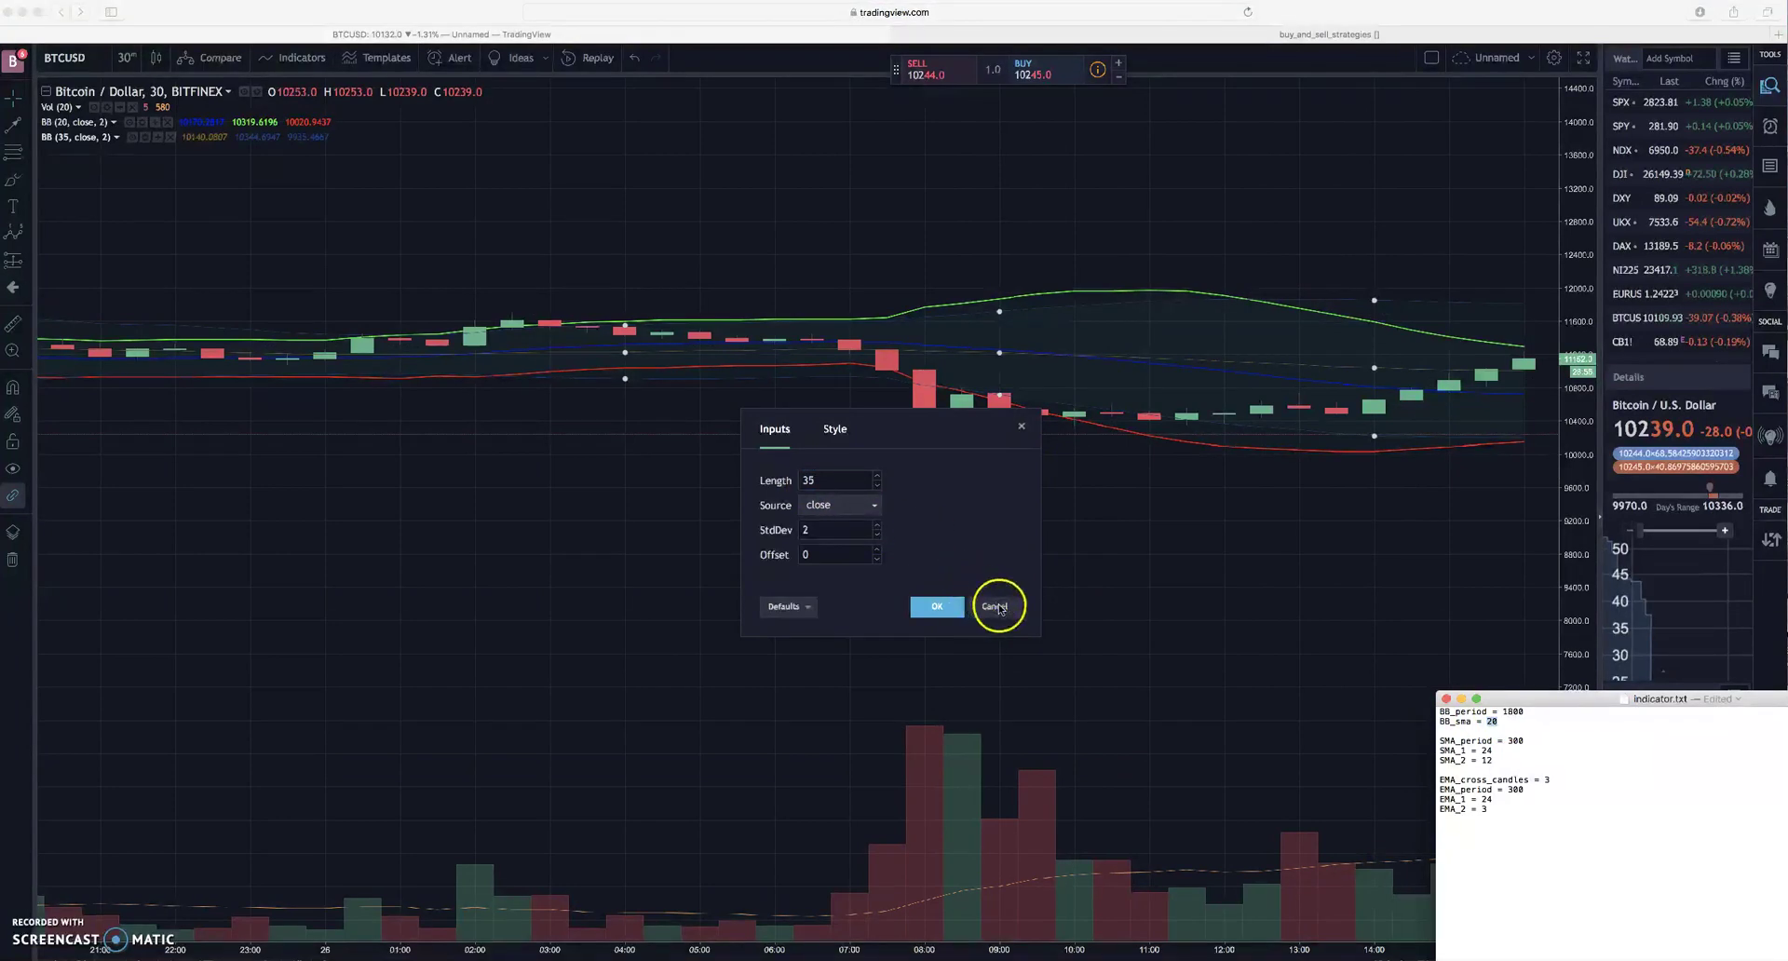
key("super+Tab")
left_click(169, 137)
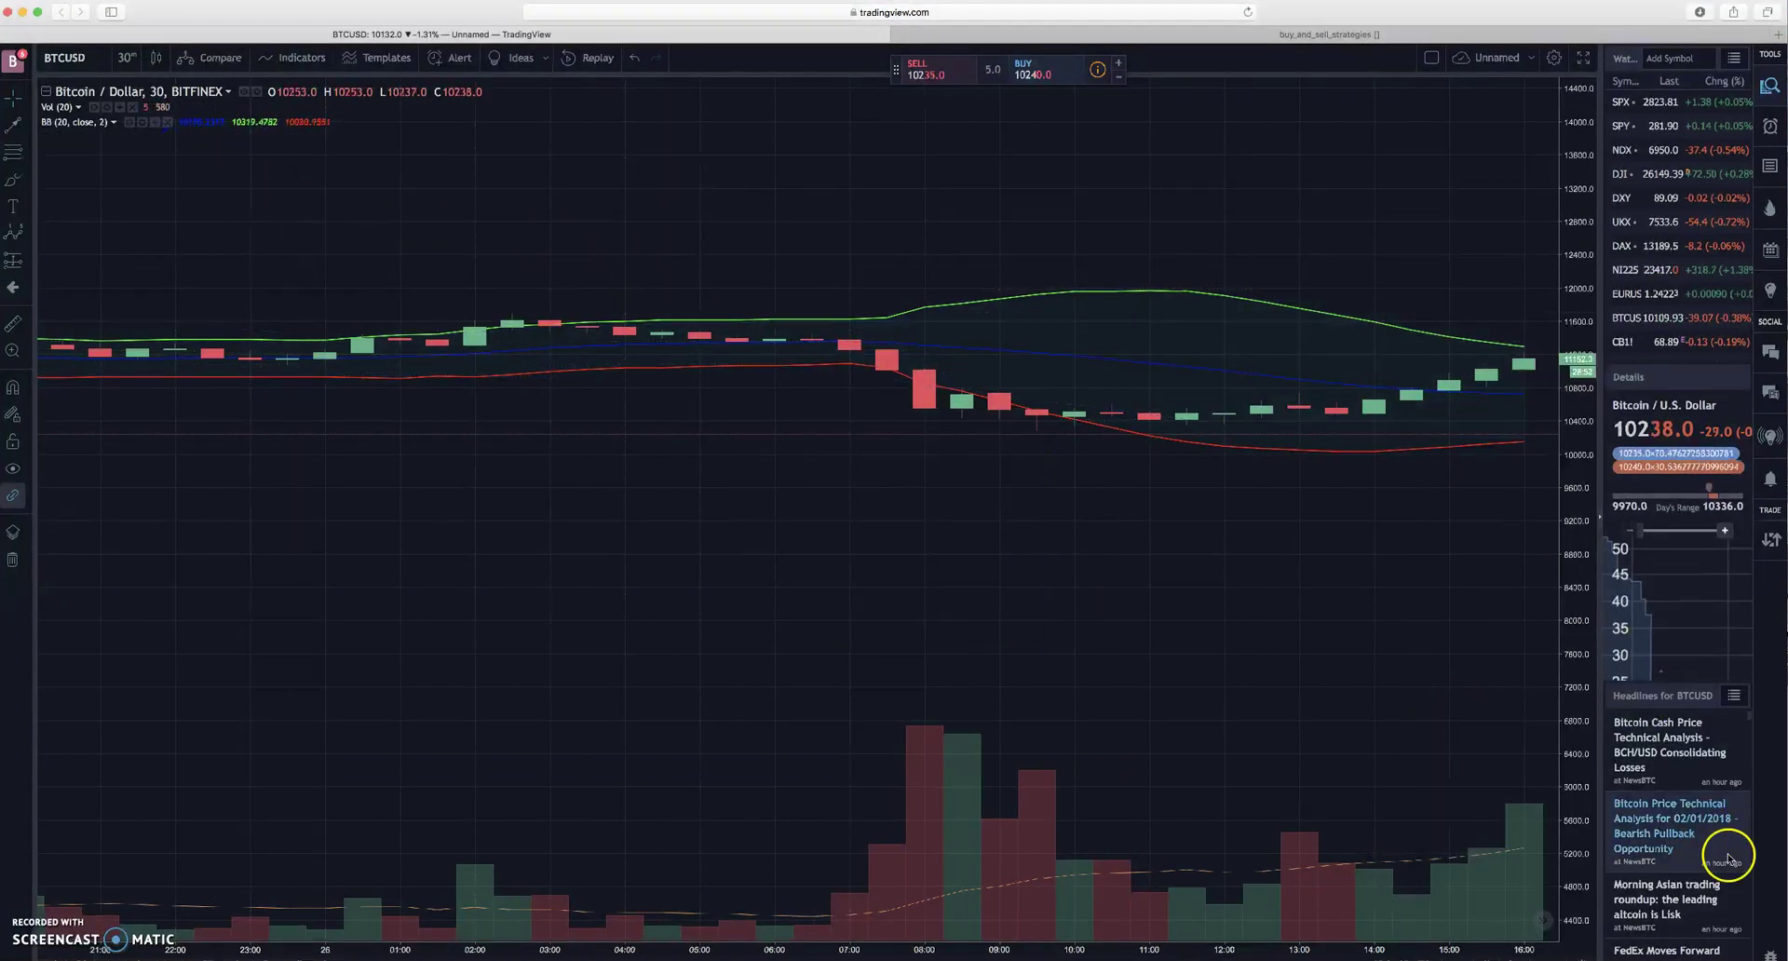
Step: Compare the BB_period value in indicator.txt with the chart's 30-minute candle interval
key("super+Tab")
double_click(1513, 712)
left_click(133, 59)
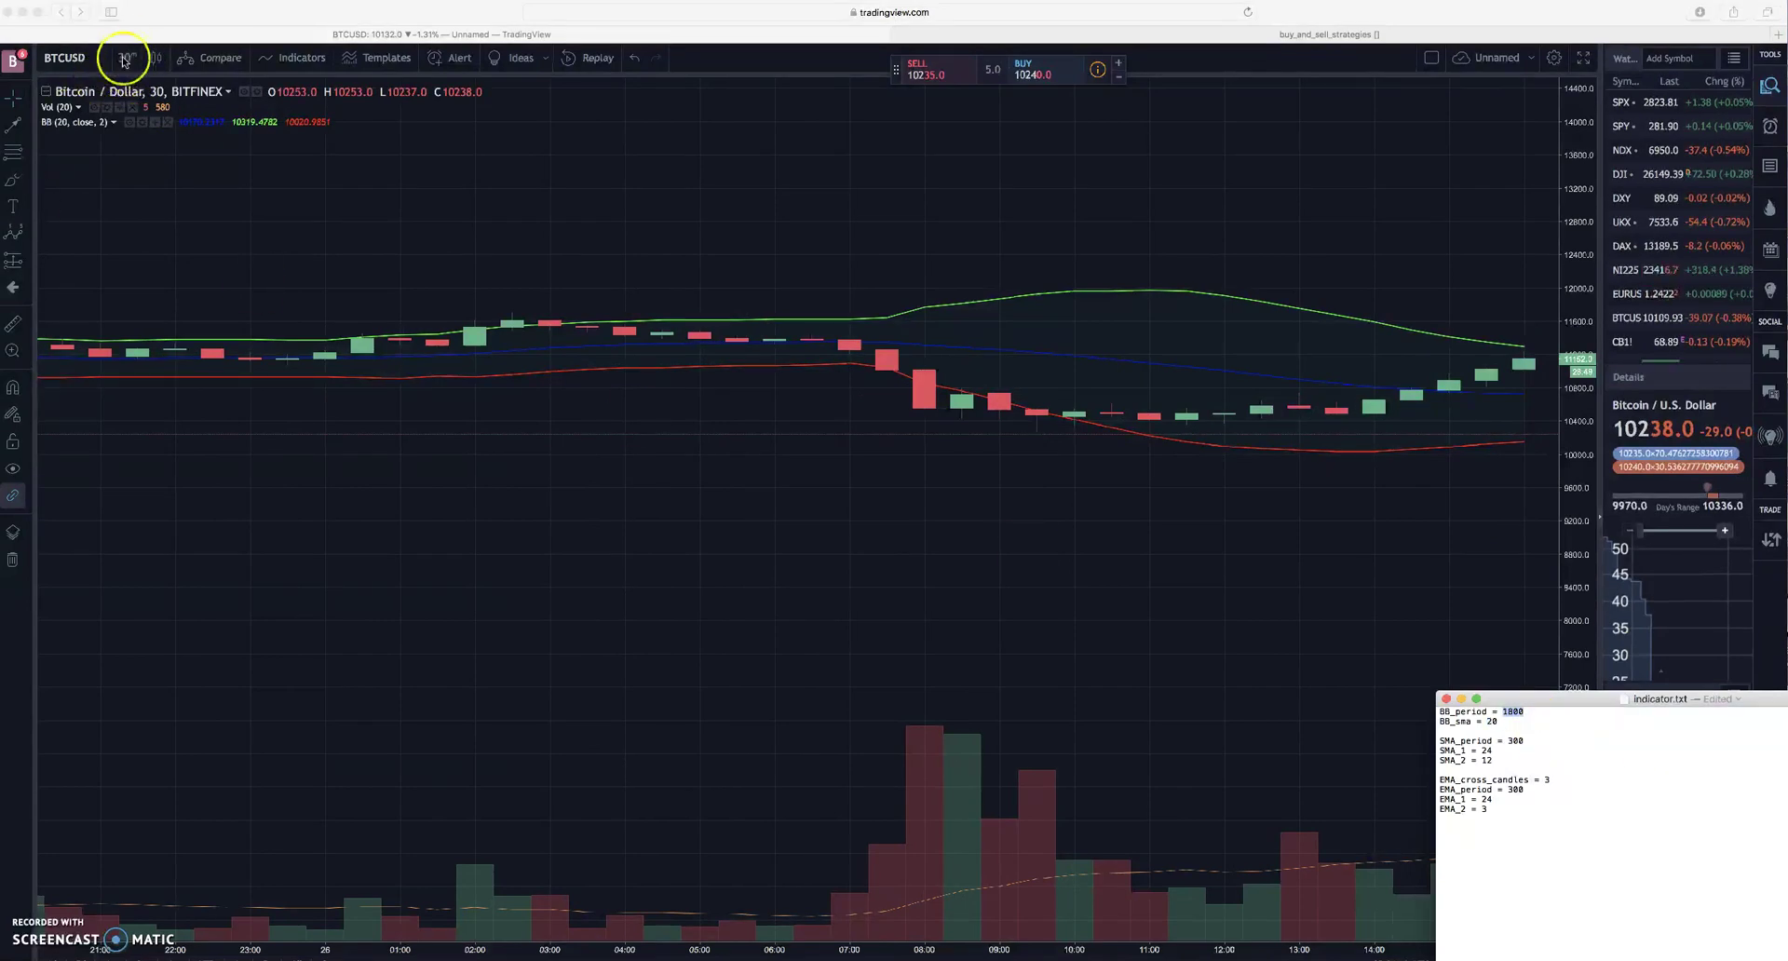
left_click(128, 58)
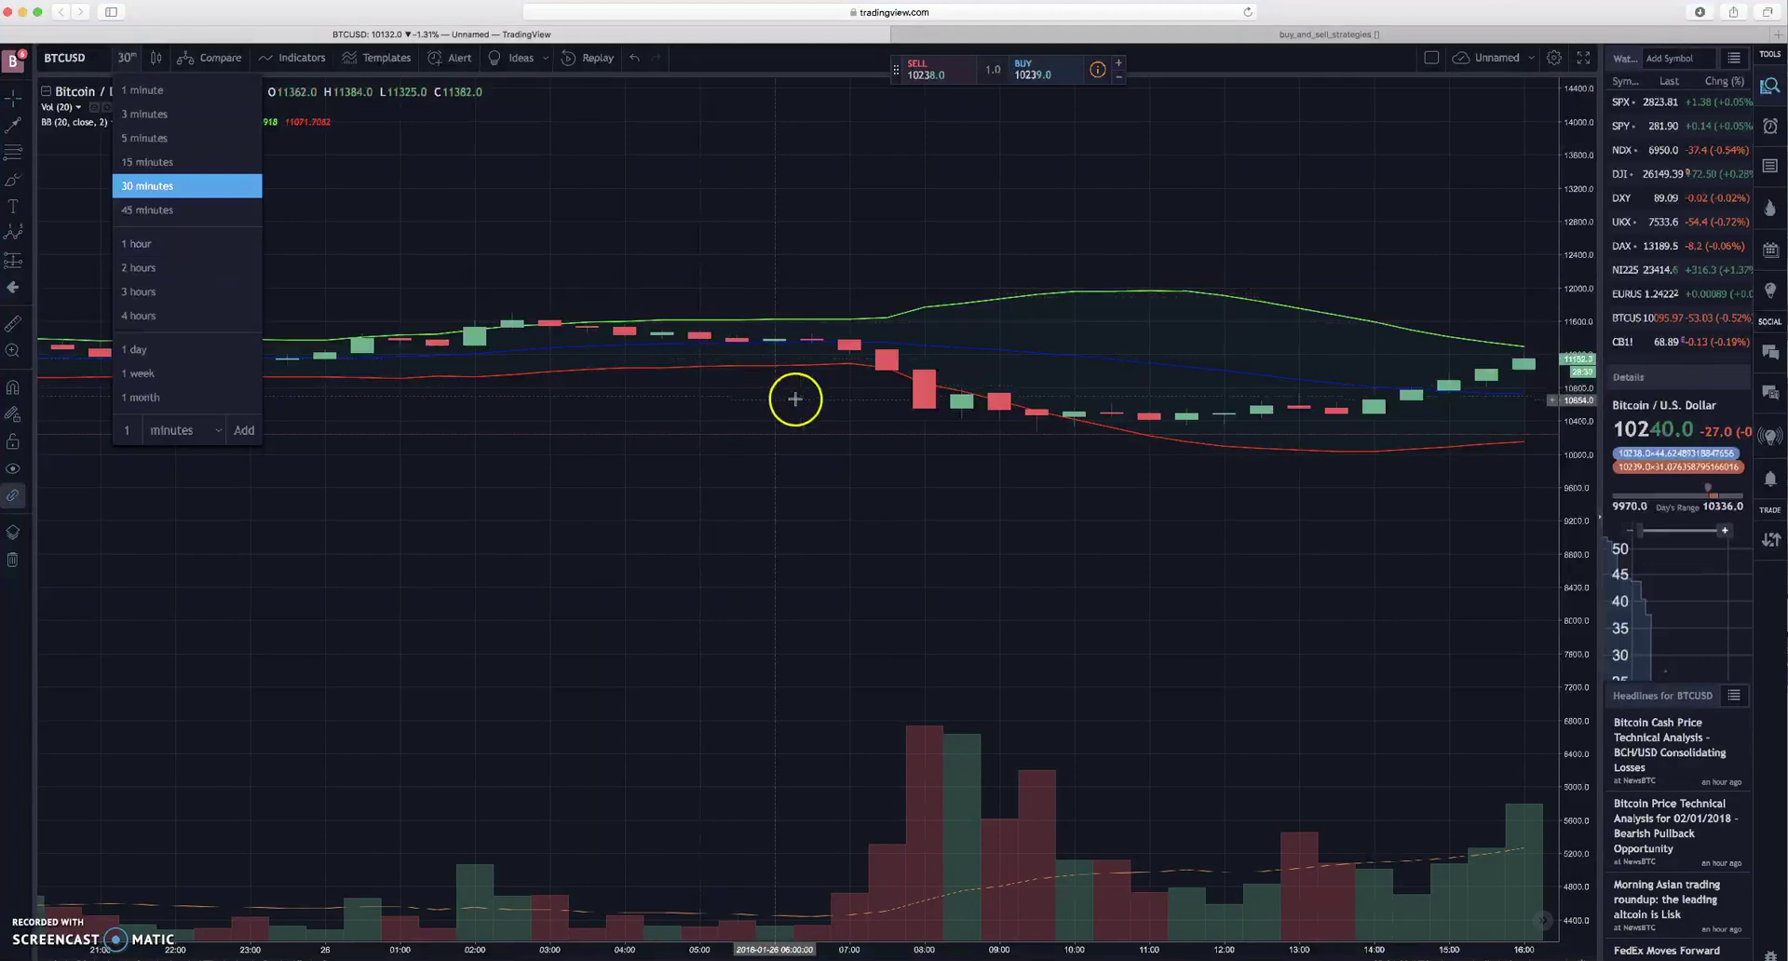
left_click(841, 392)
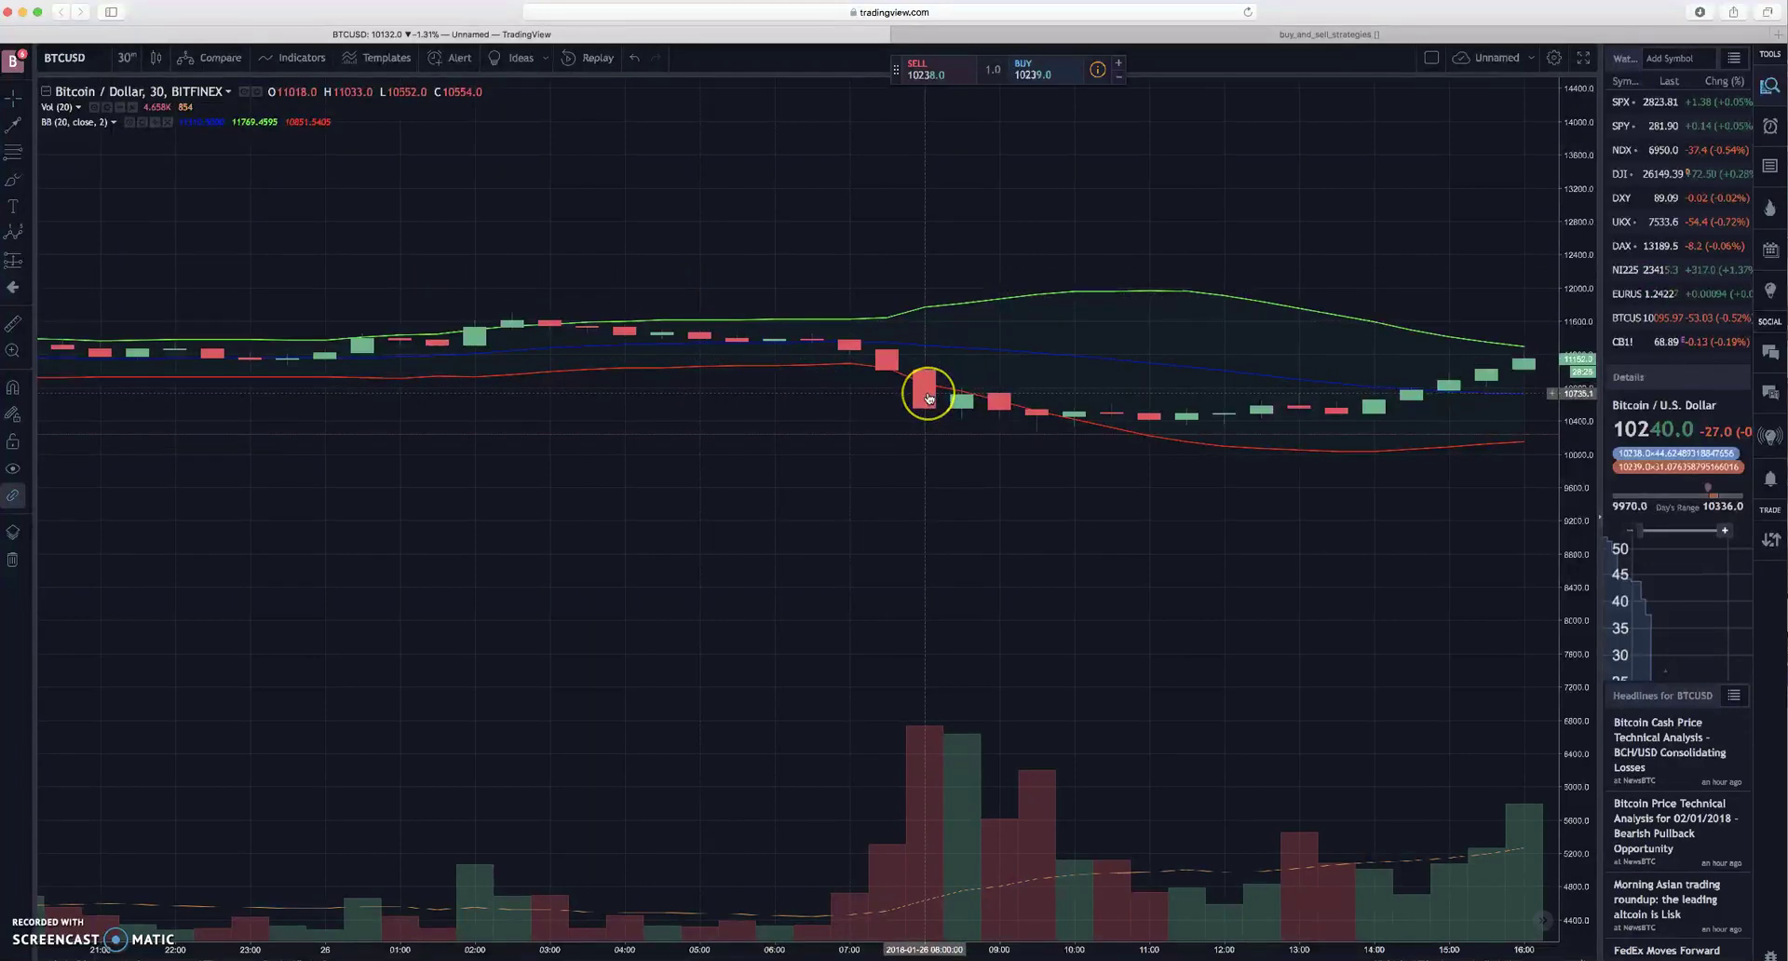
Step: Examine the candles around and after the 08:00 price drop against the lower Bollinger Band
scroll(932, 398, "down", 2)
left_click_drag(978, 395, 824, 361)
scroll(820, 363, "right", 5)
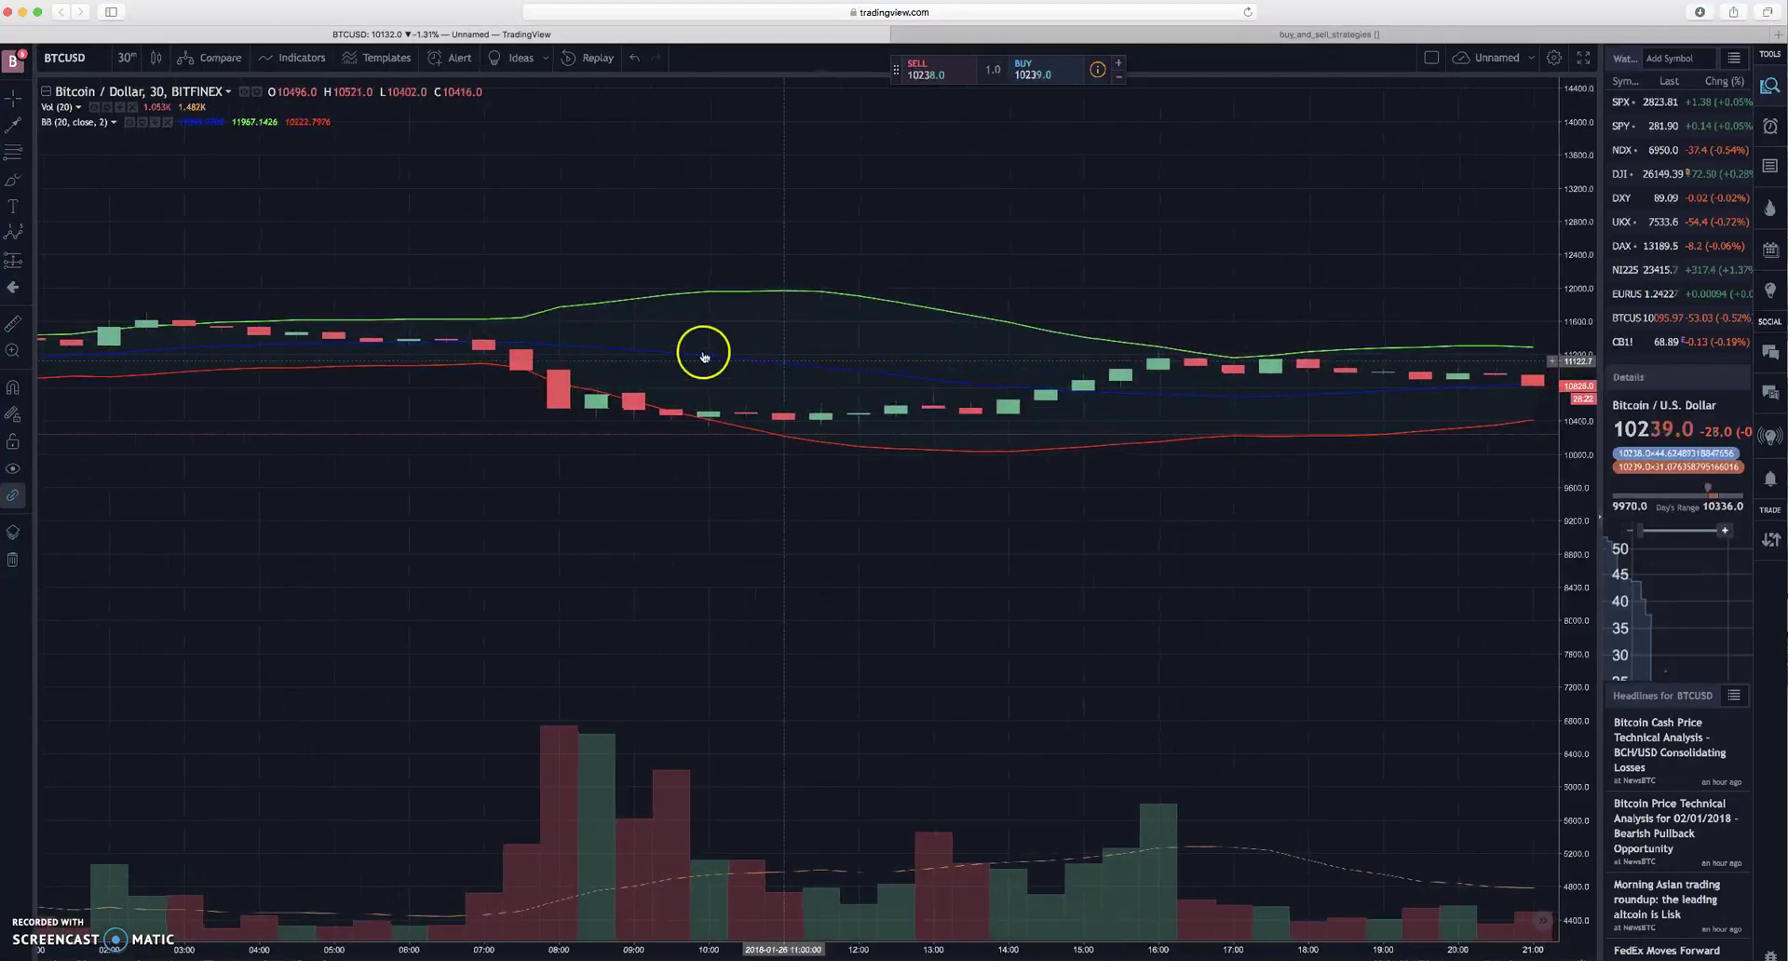
scroll(664, 355, "left", 1)
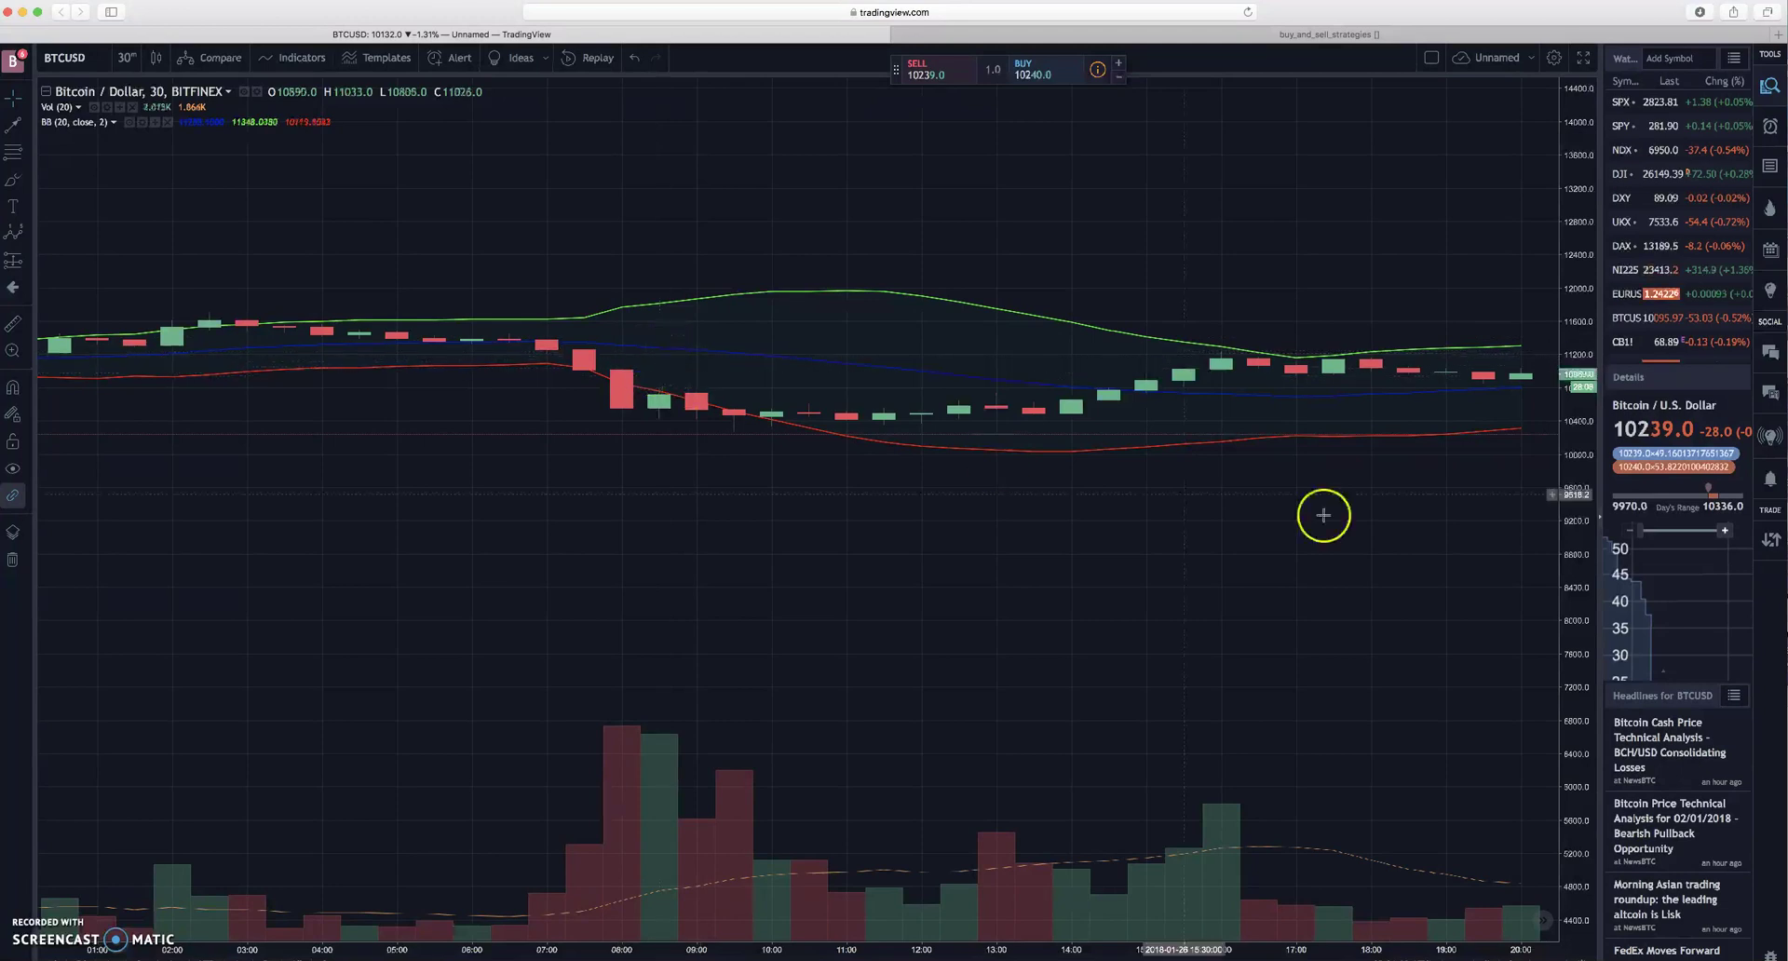
Step: Bring up appsettings.json, move its window higher over the chart, and highlight ALL_buy_value on the BuyValue line
left_click(1744, 918)
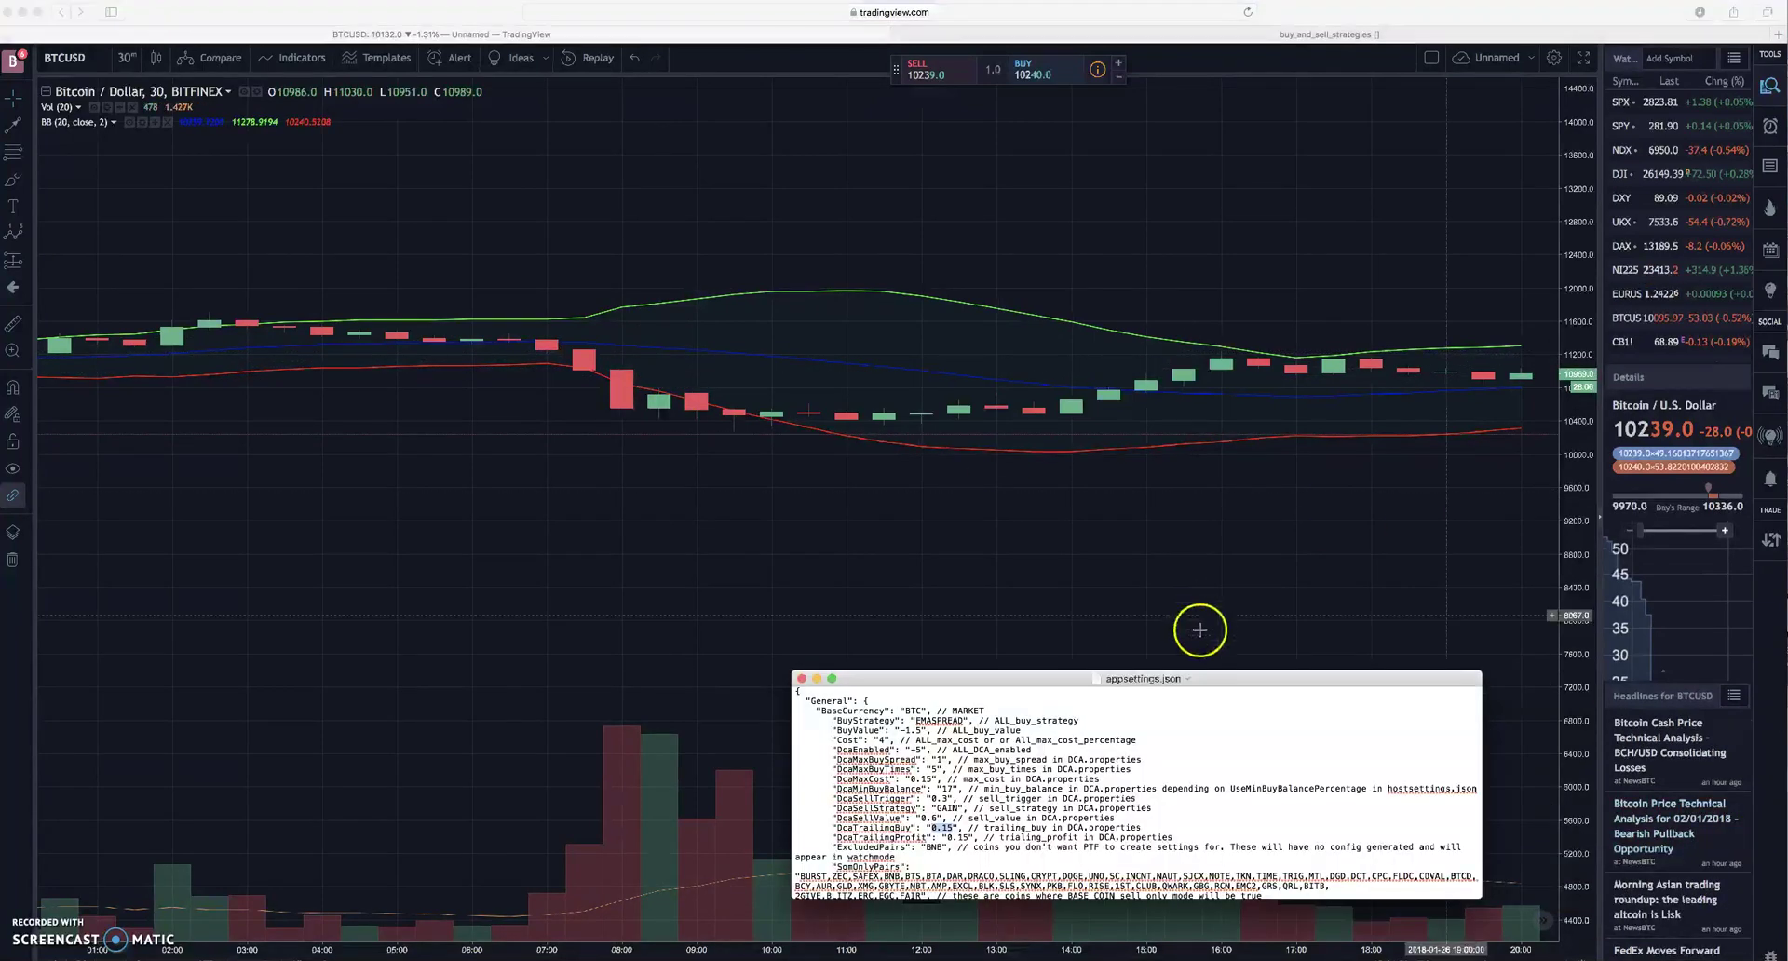
left_click_drag(1277, 679, 1247, 591)
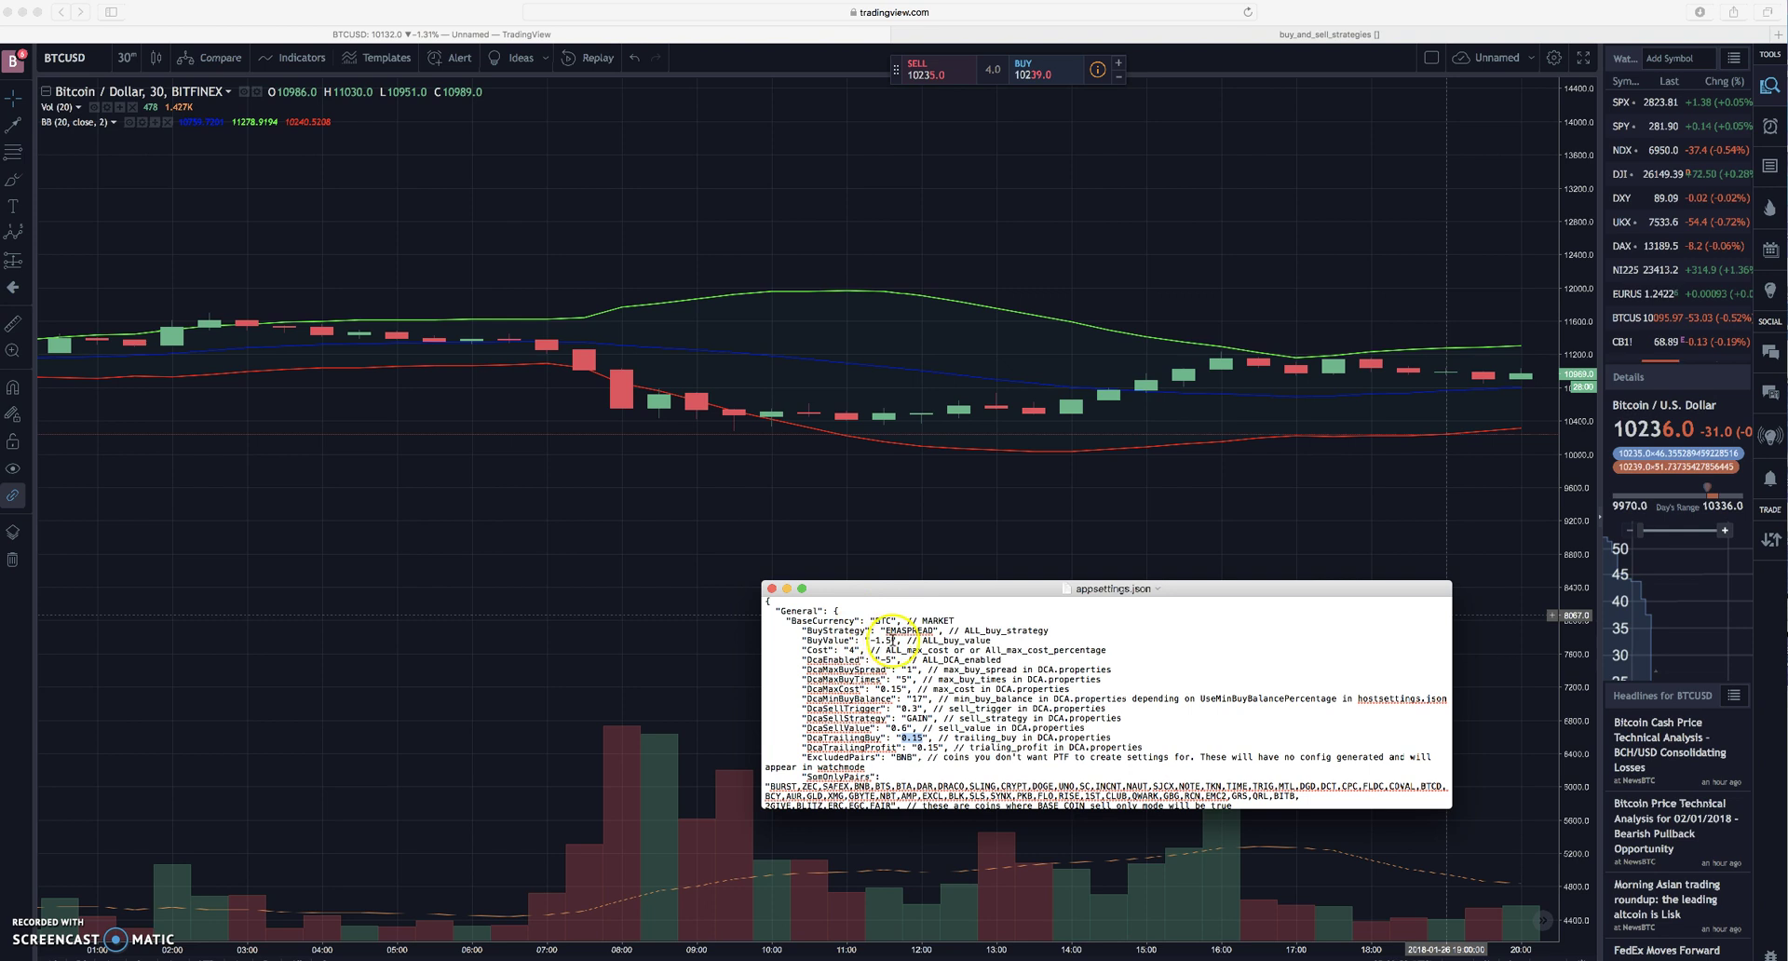
double_click(934, 640)
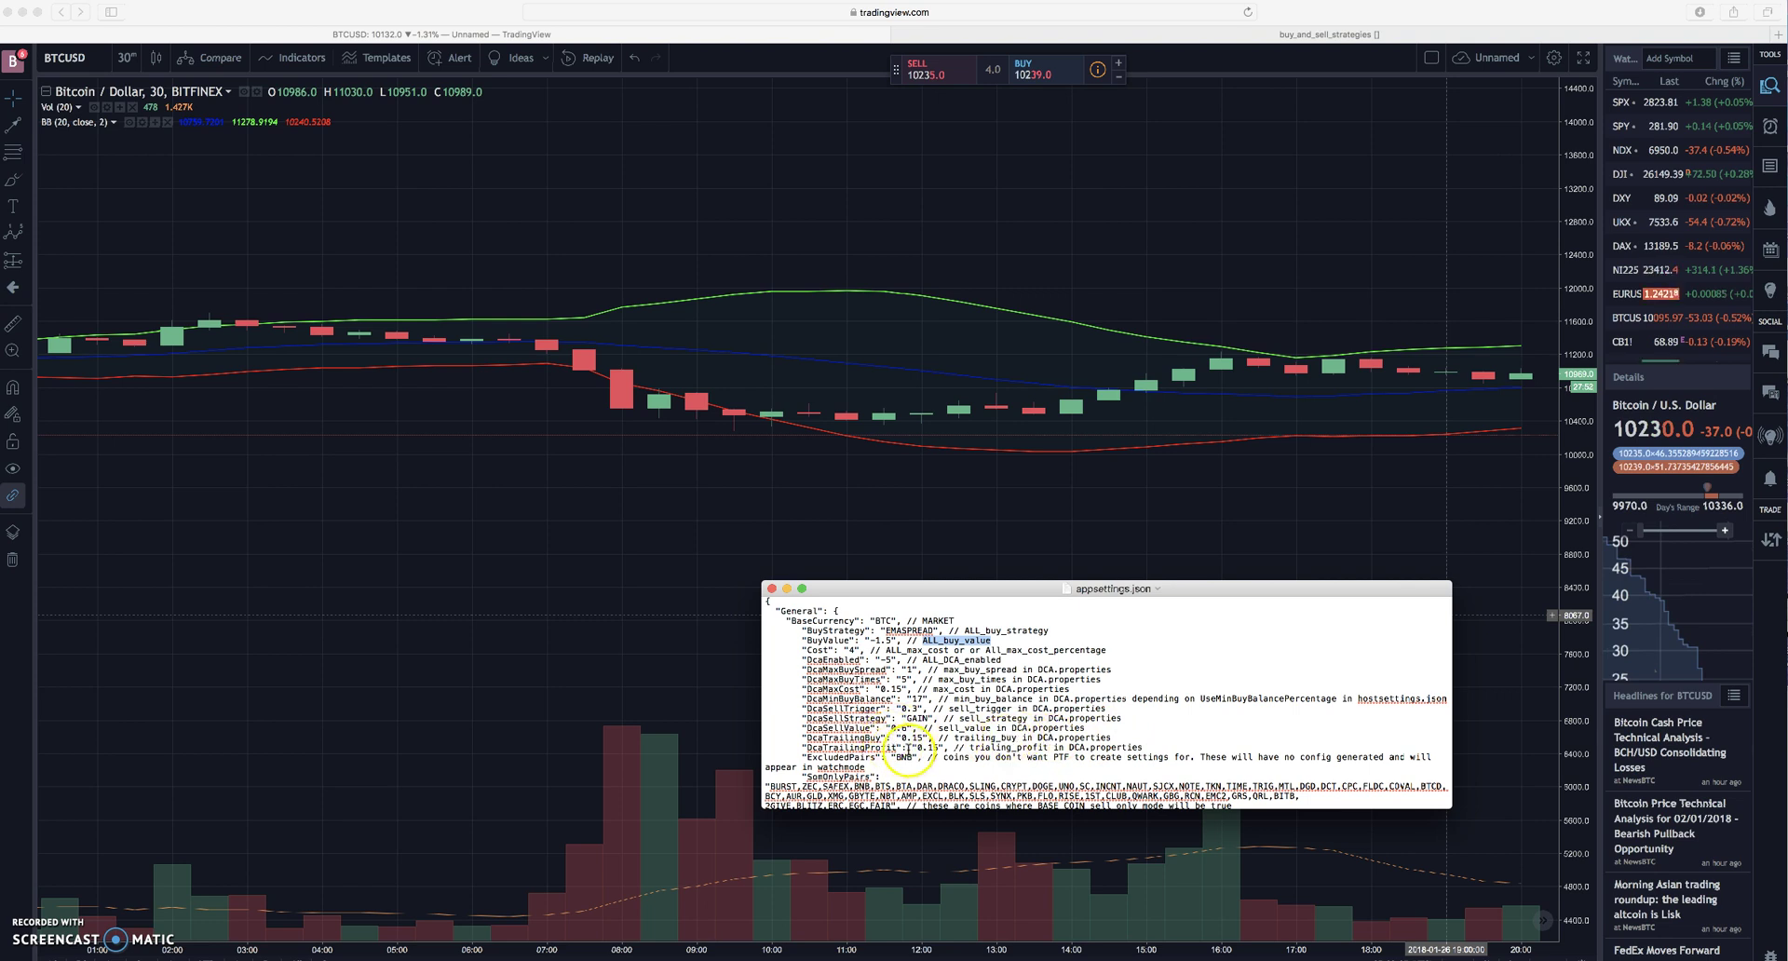
Step: Review the All_trailing_buy note on the MaxTrailingBuy line in appsettings.json and return to the BuyValue setting
scroll(889, 717, "down", 3)
scroll(890, 712, "down", 5)
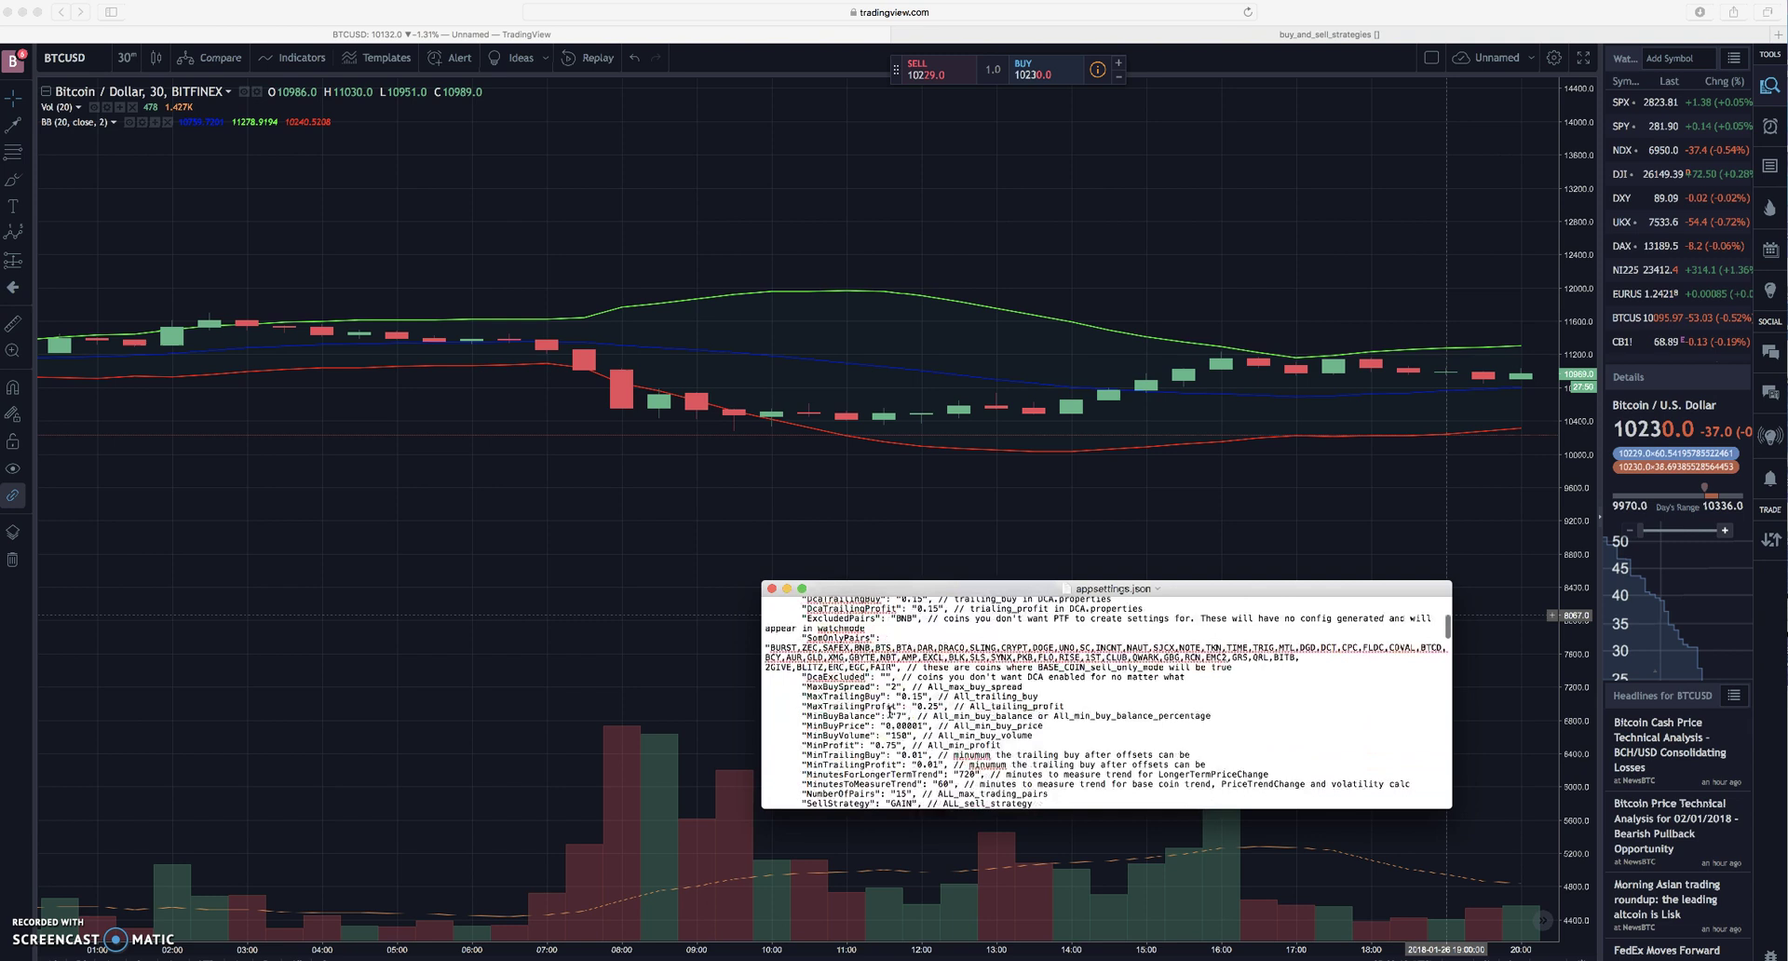
left_click(861, 723)
left_click_drag(1039, 696, 974, 697)
scroll(987, 714, "up", 5)
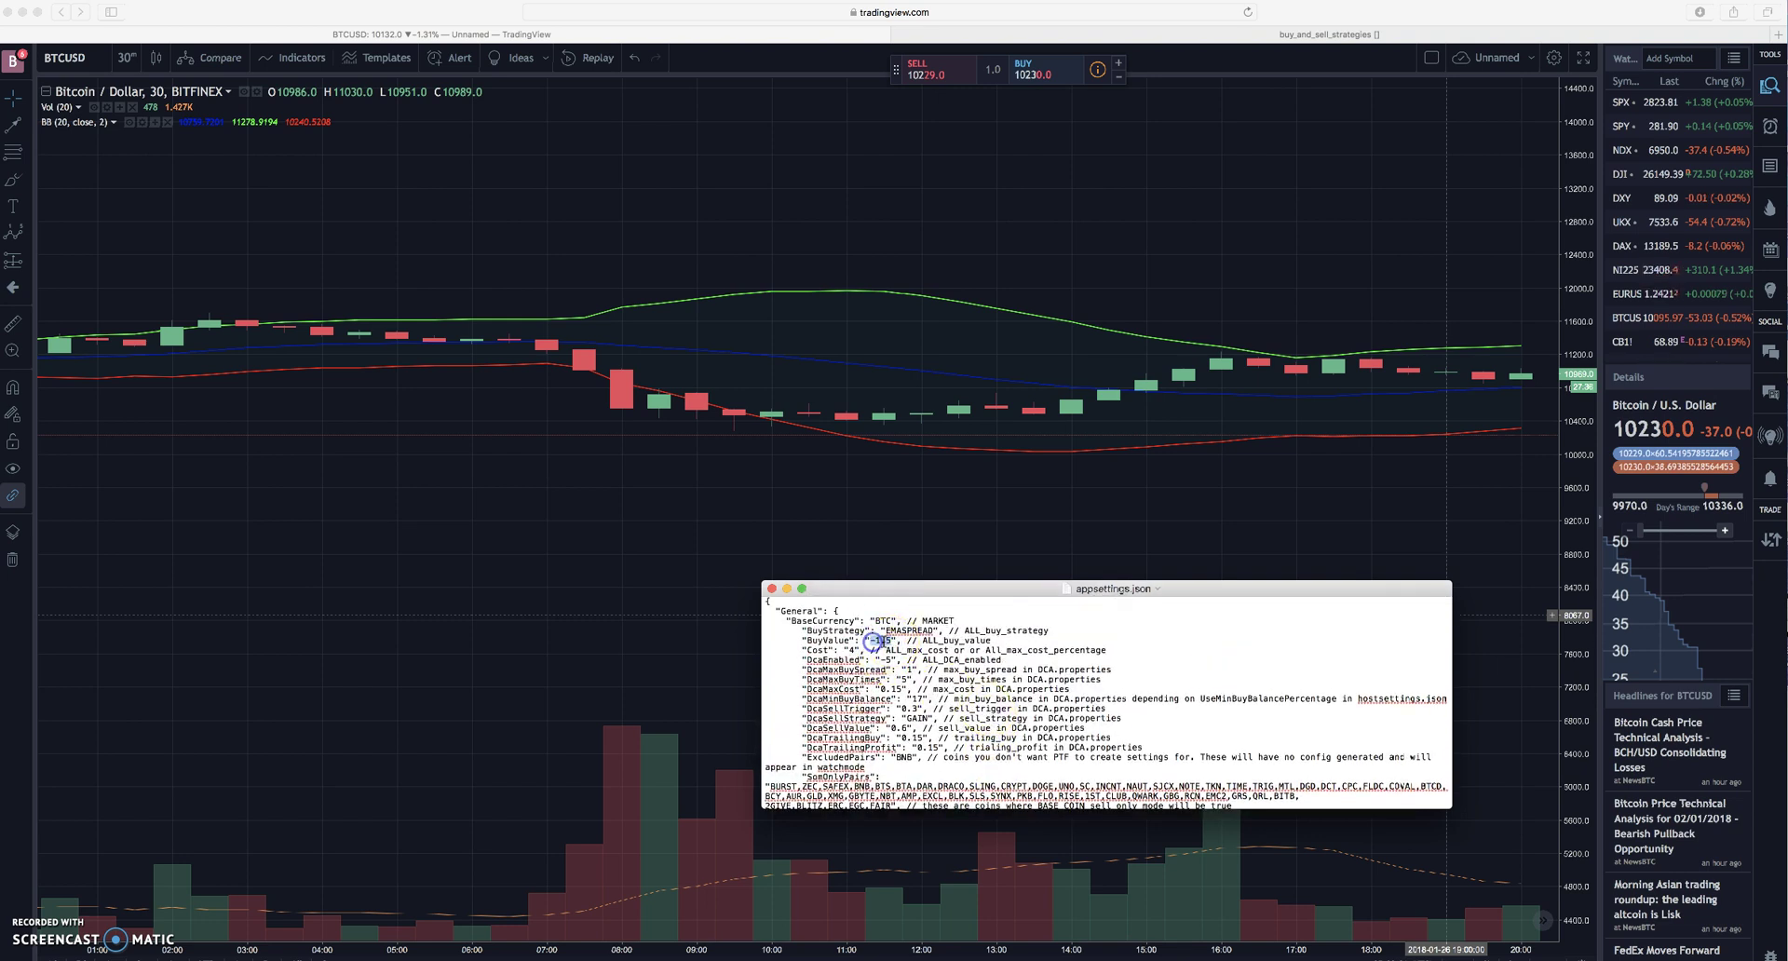
left_click_drag(847, 592, 1302, 787)
Step: Measure the price drop on the 08:00 candle from the lower Bollinger Band to the candle's bottom
left_click(616, 424)
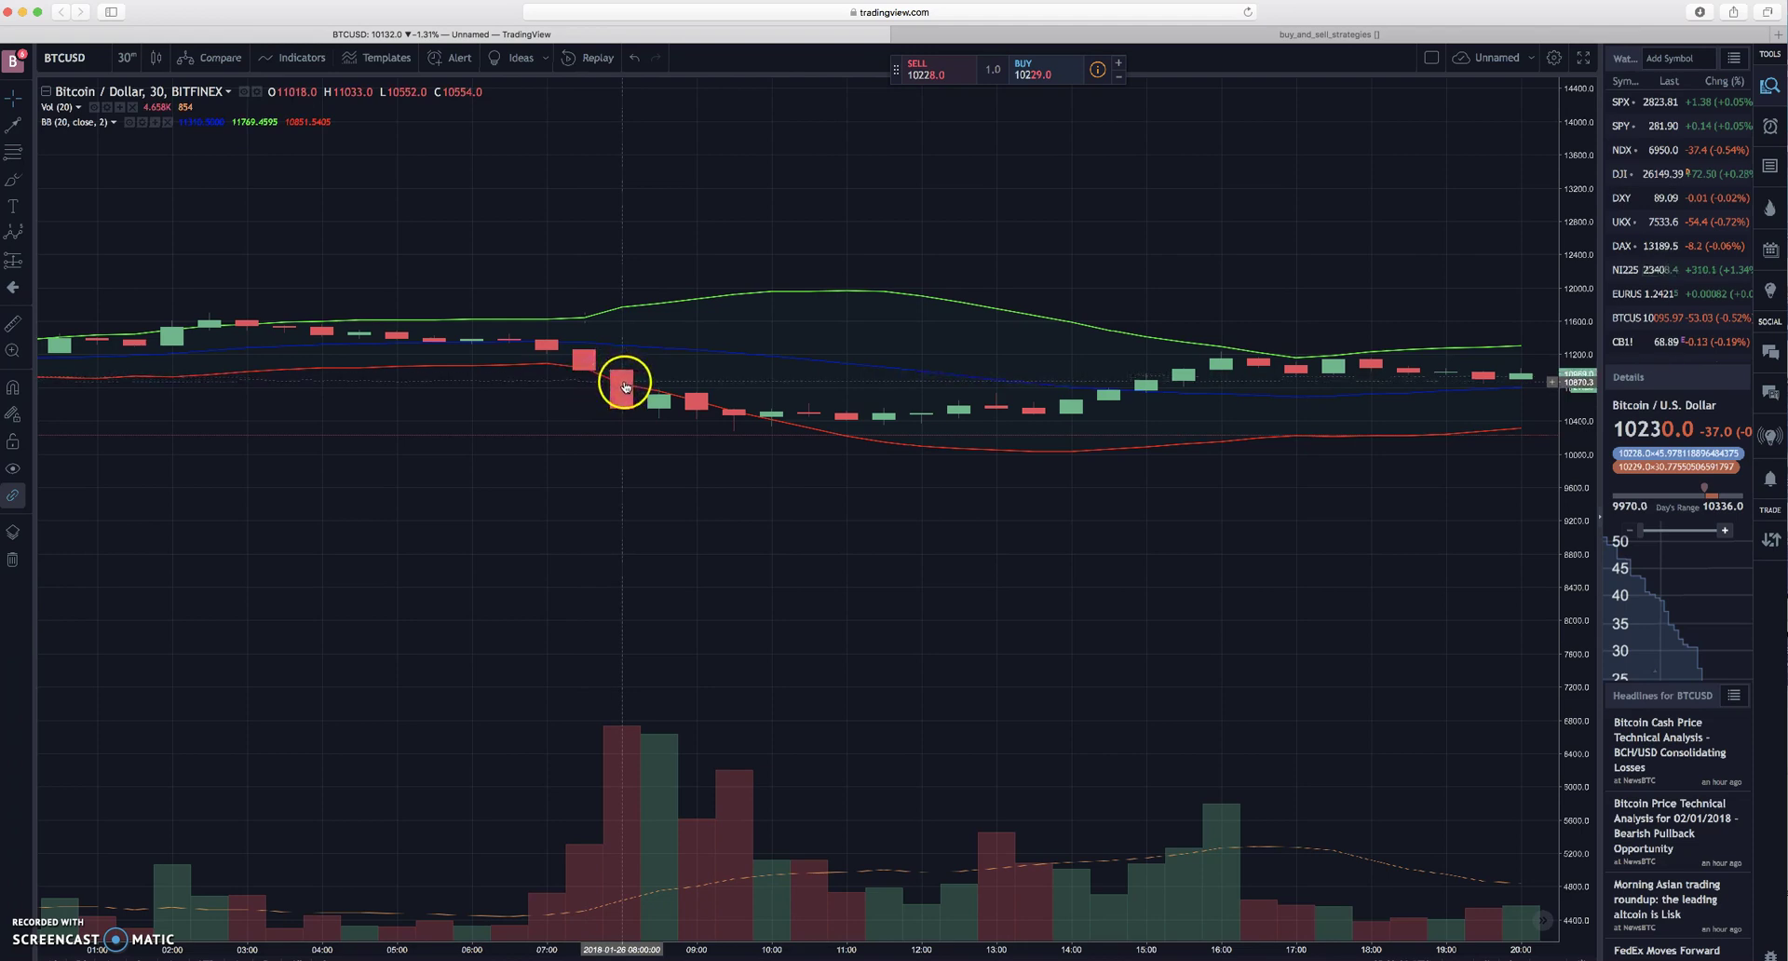
left_click(940, 451)
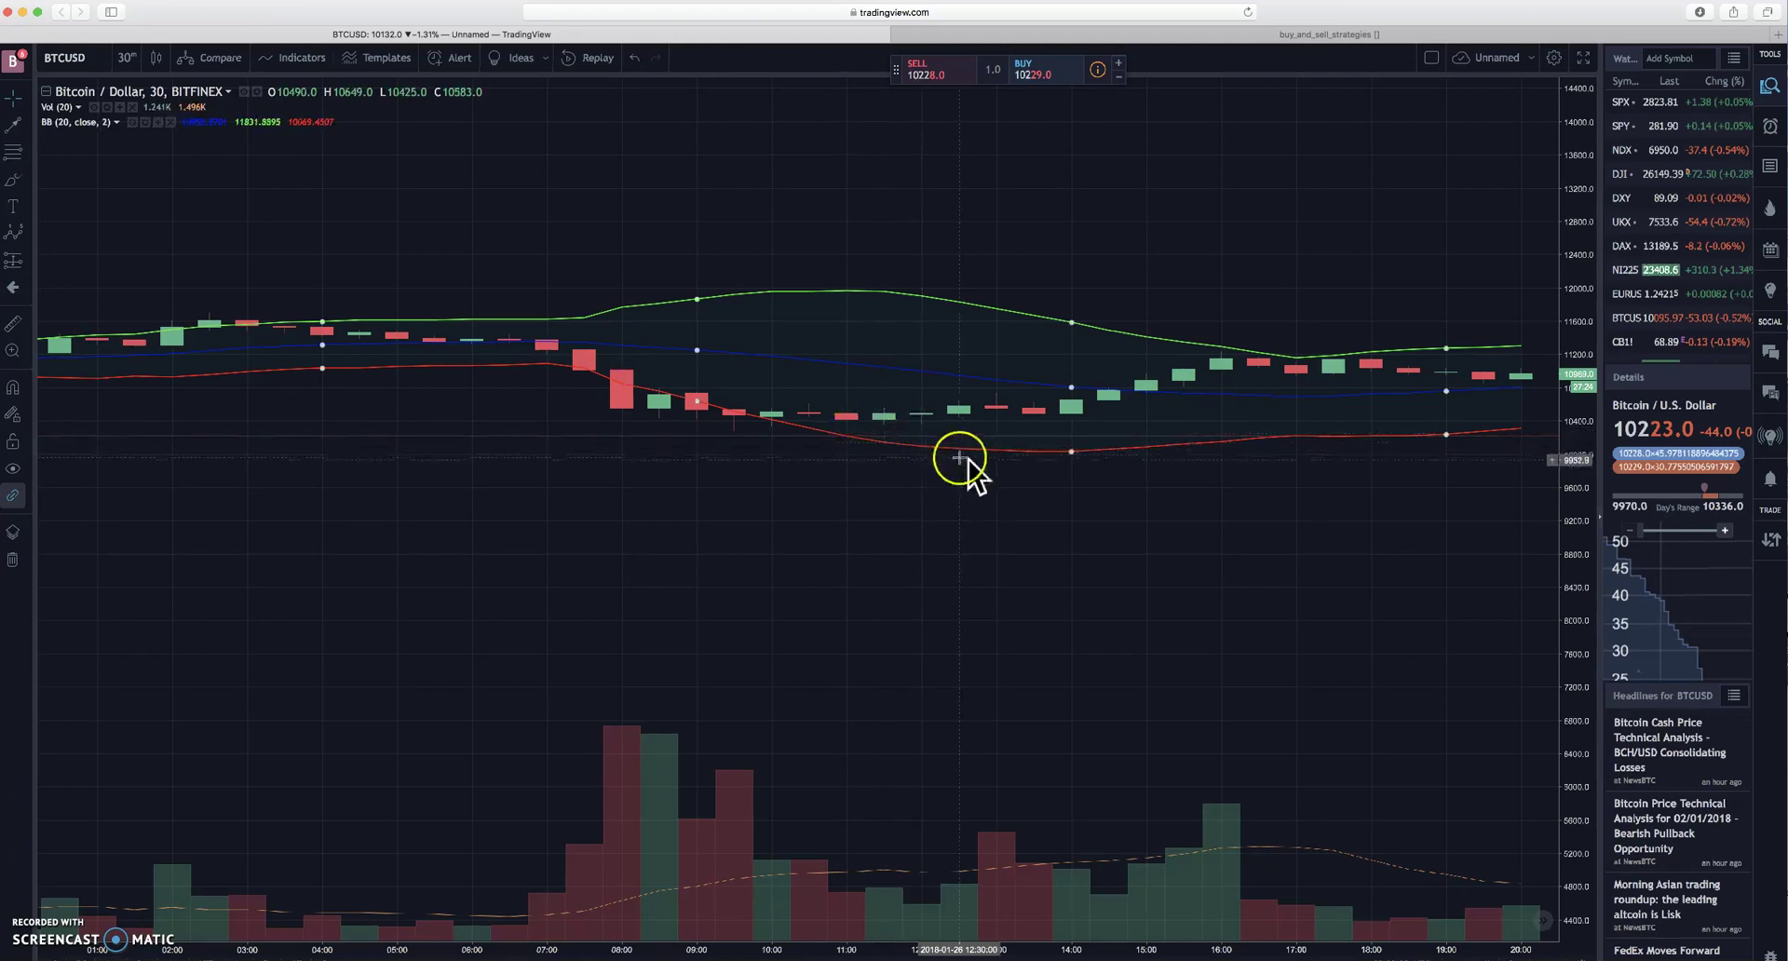
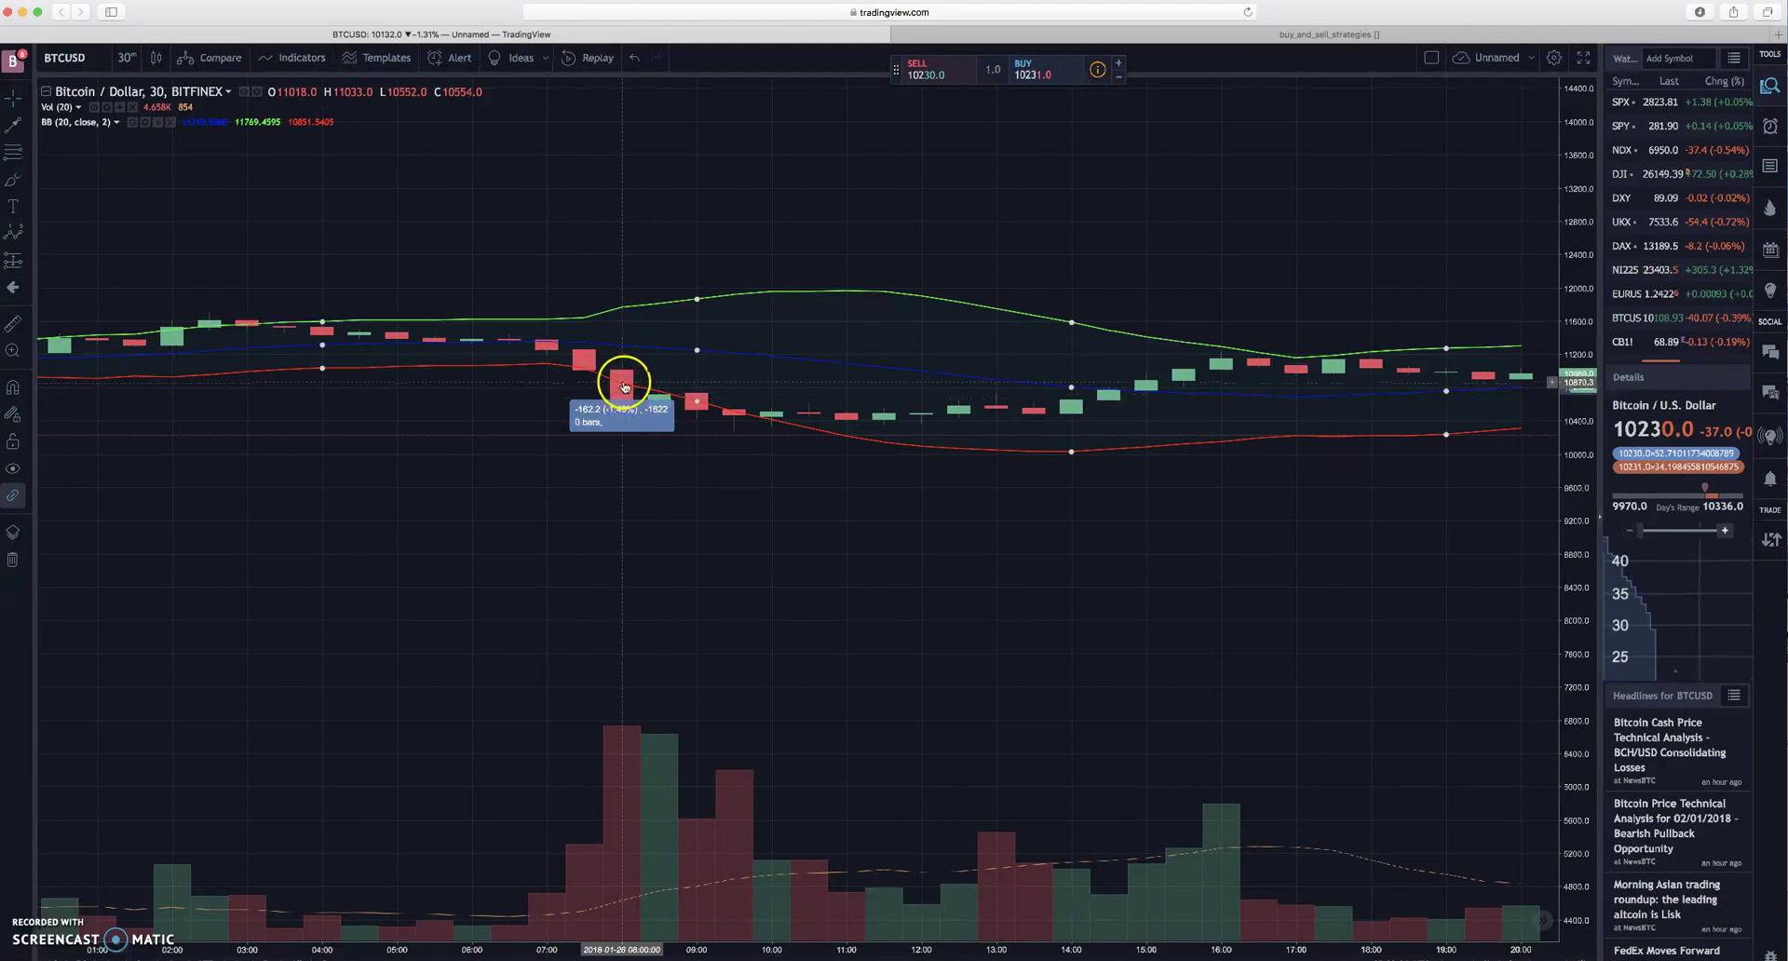
left_click(620, 383)
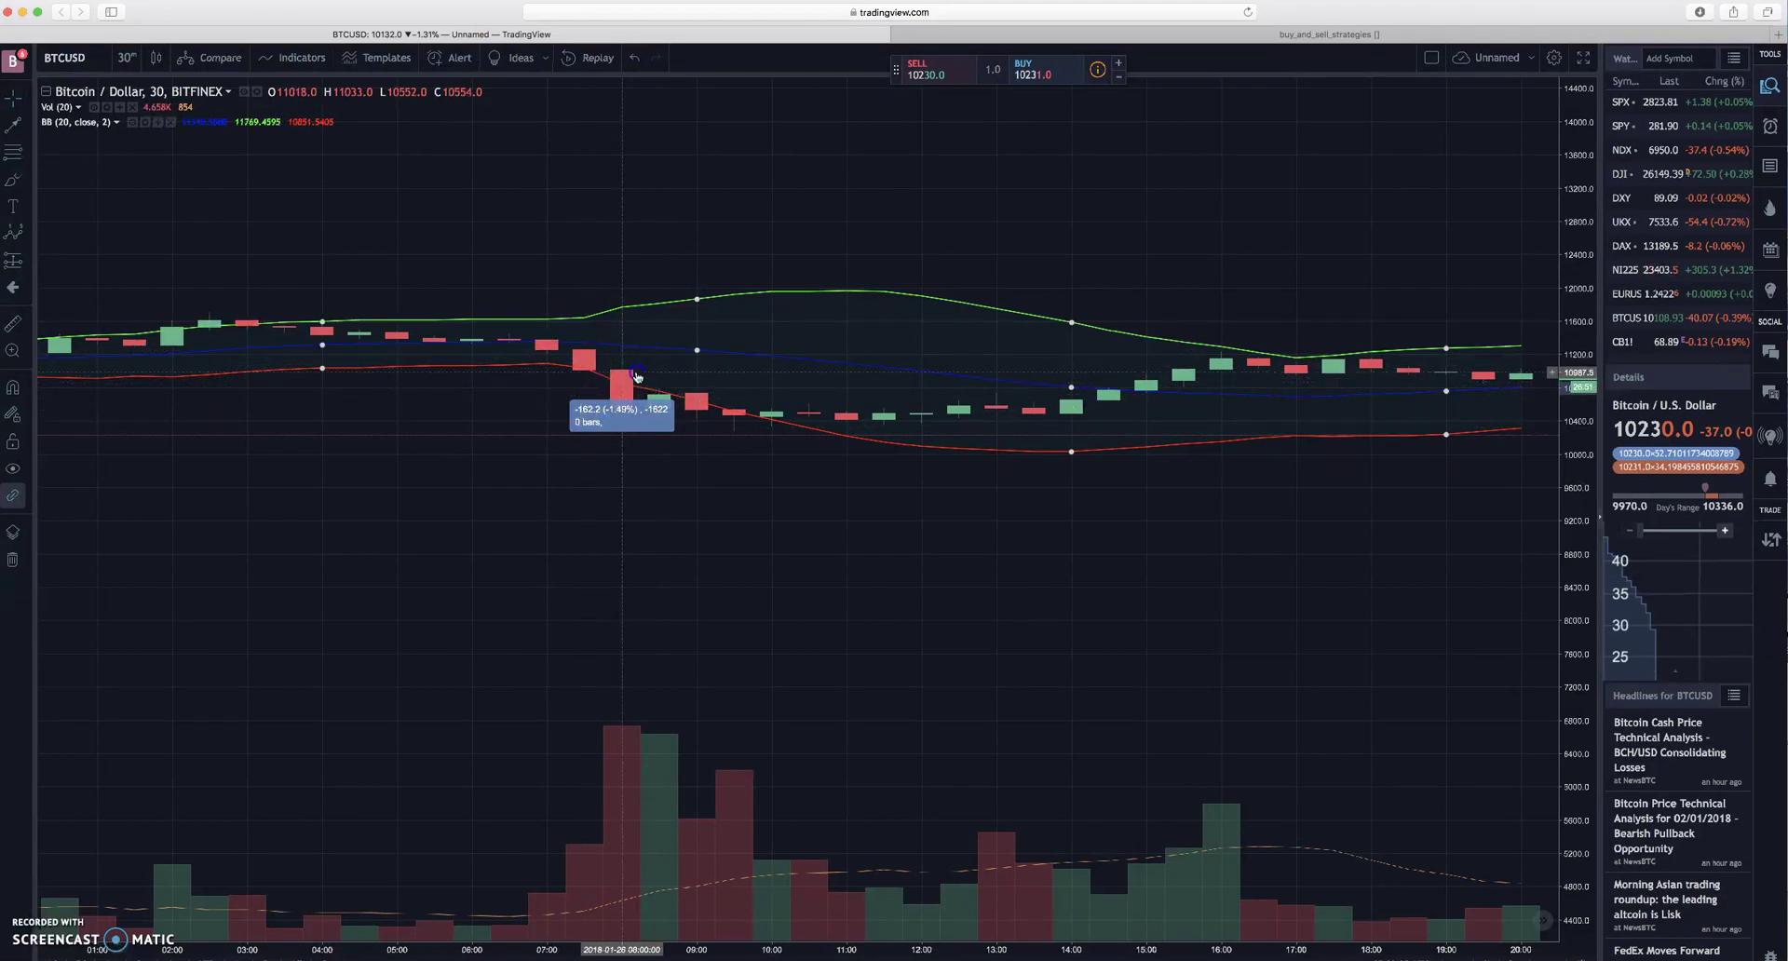
left_click(623, 383)
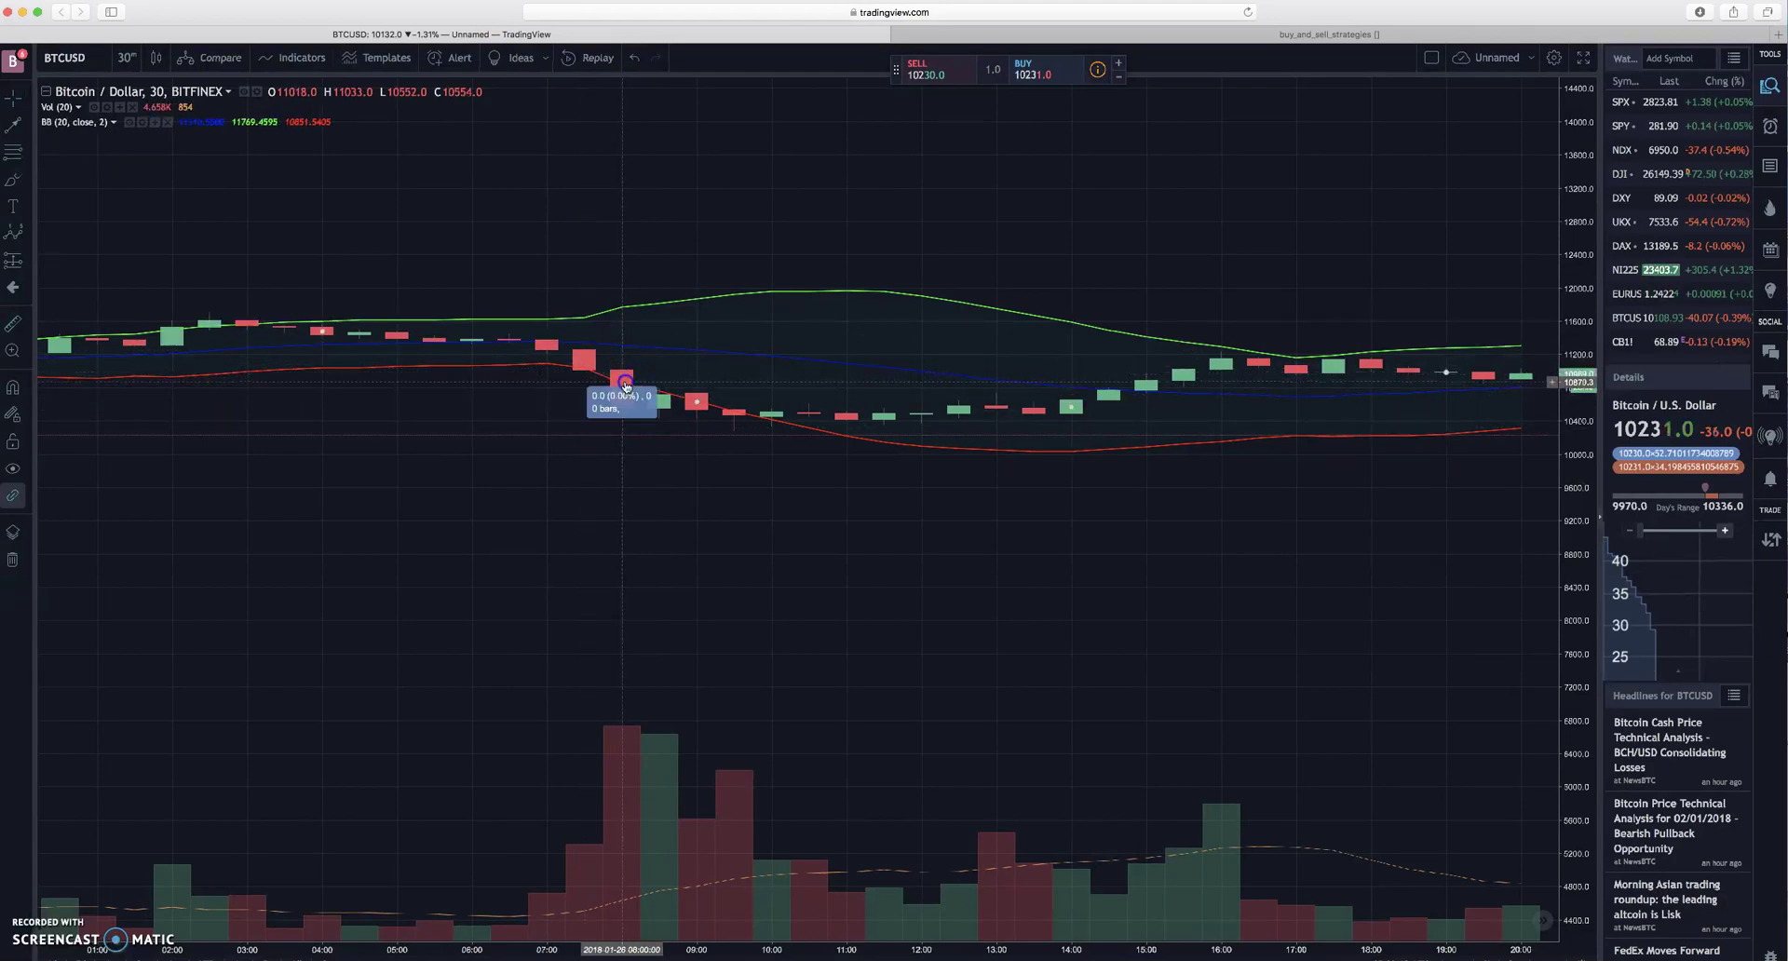
left_click(634, 409)
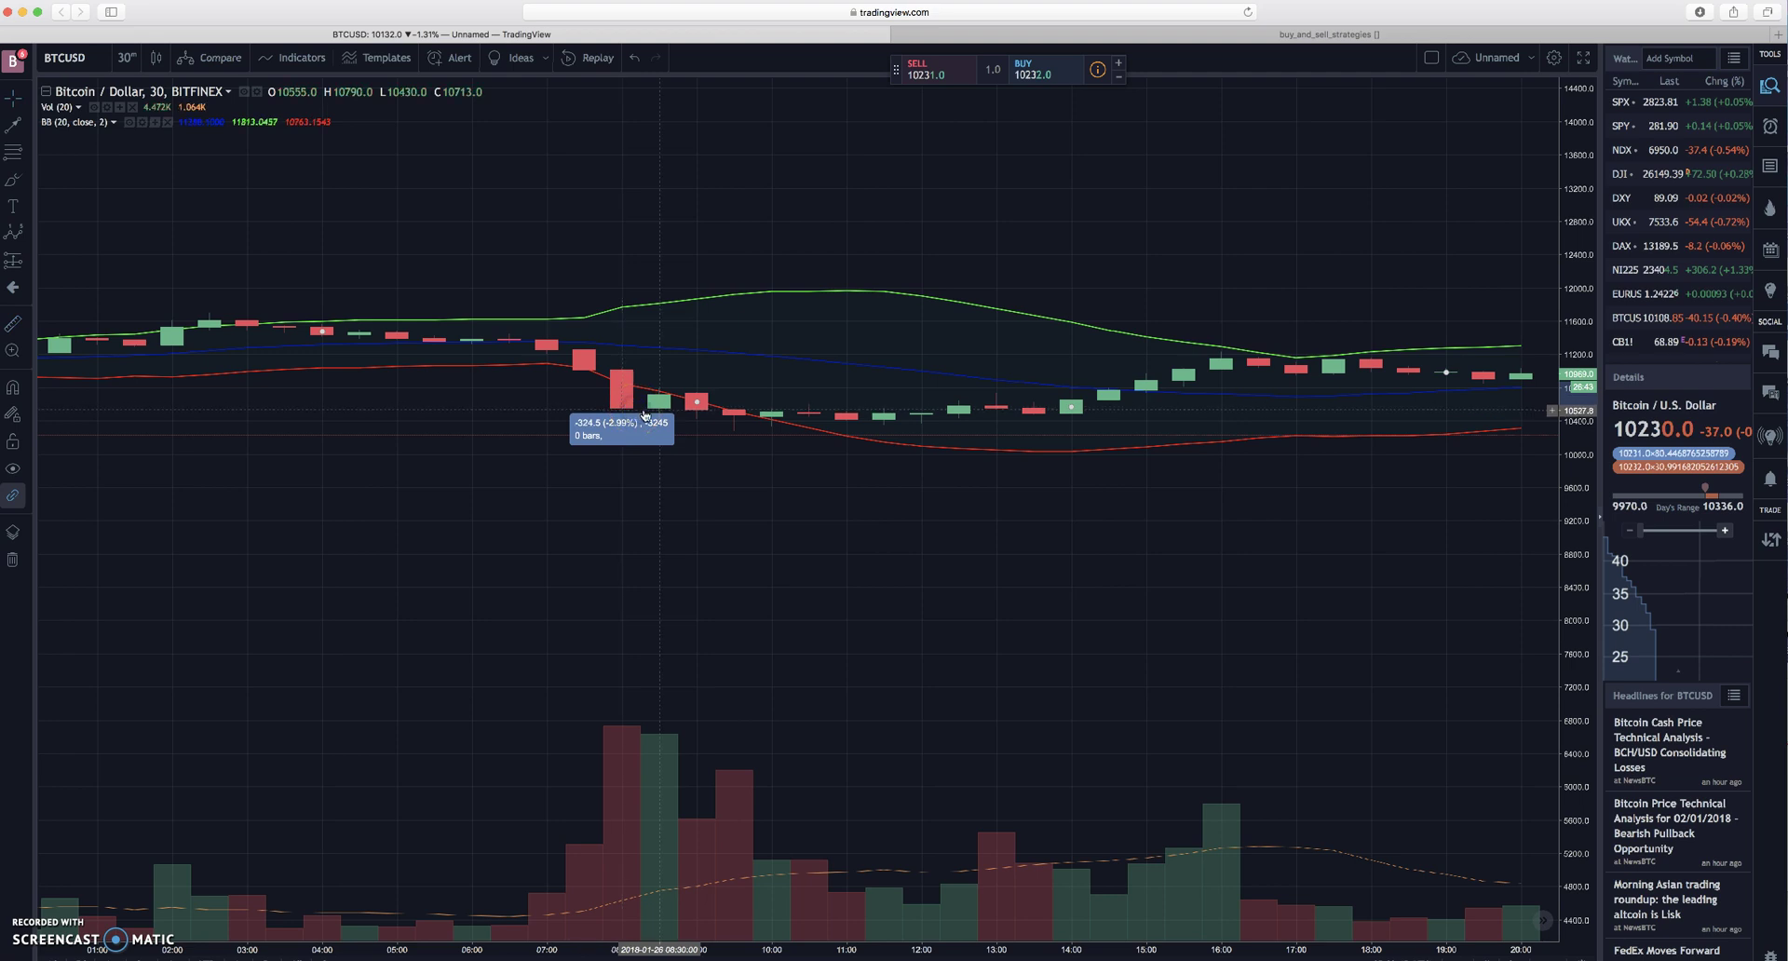
left_click(653, 412)
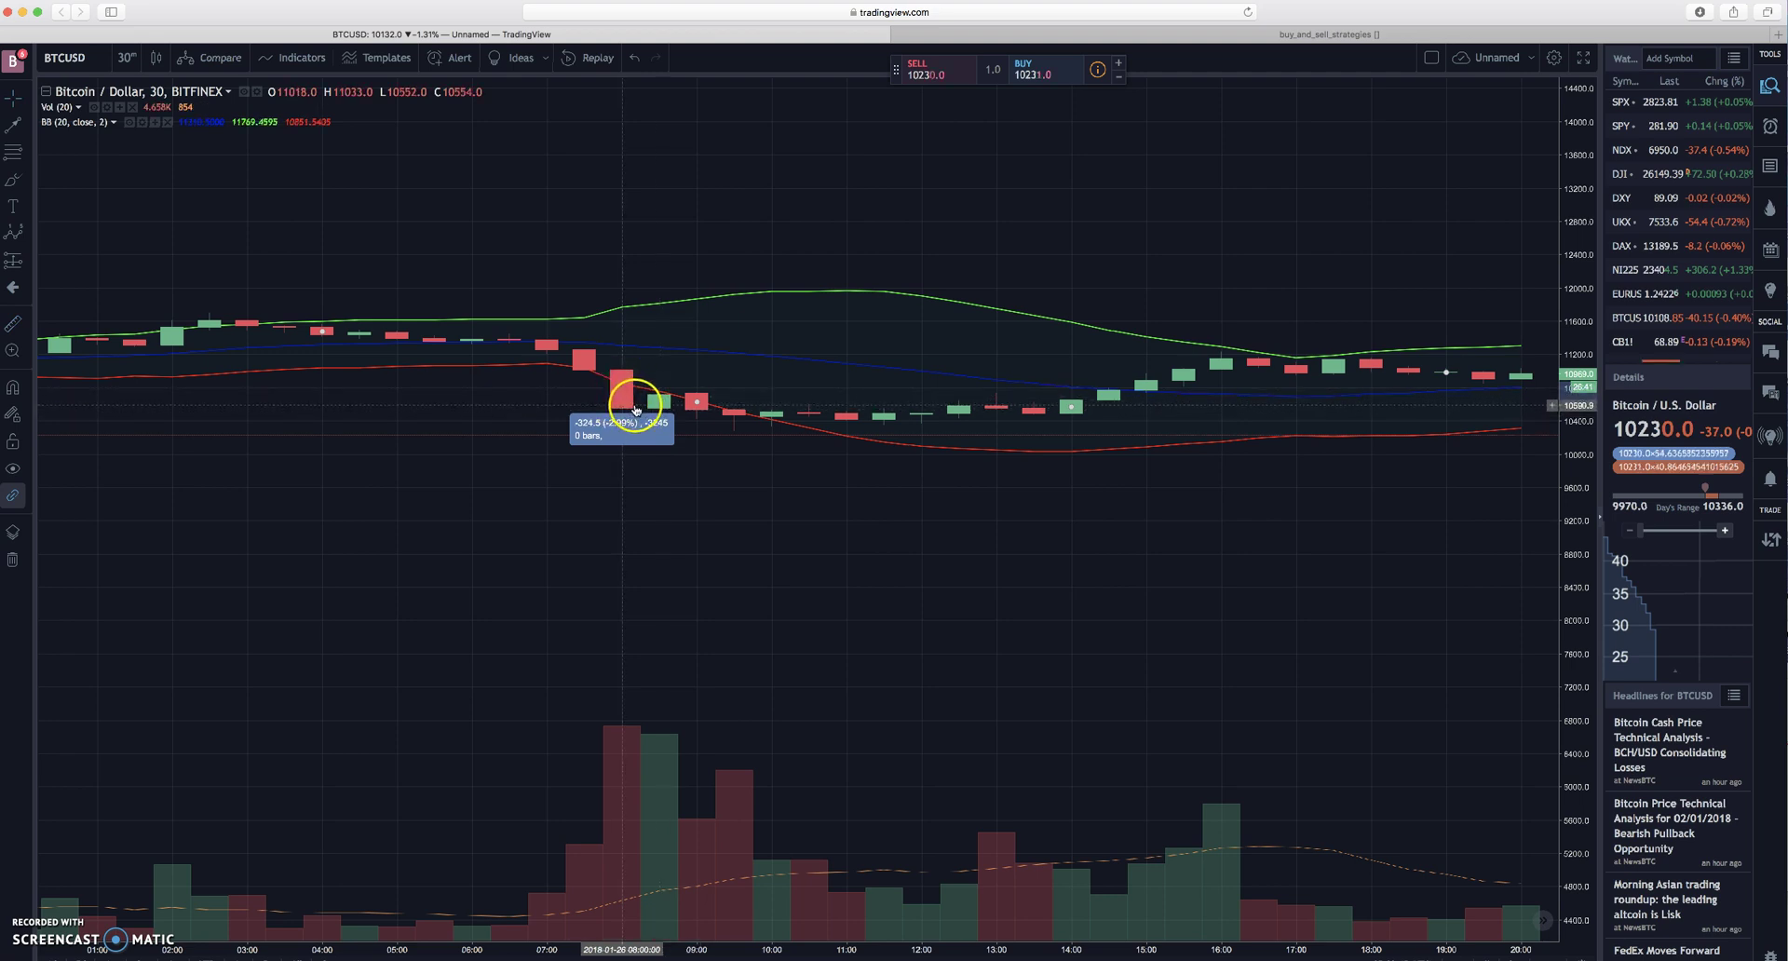
Step: Clear the previous measurement and measure the price rebound from near the low of the 08:30 candle
left_click(664, 414)
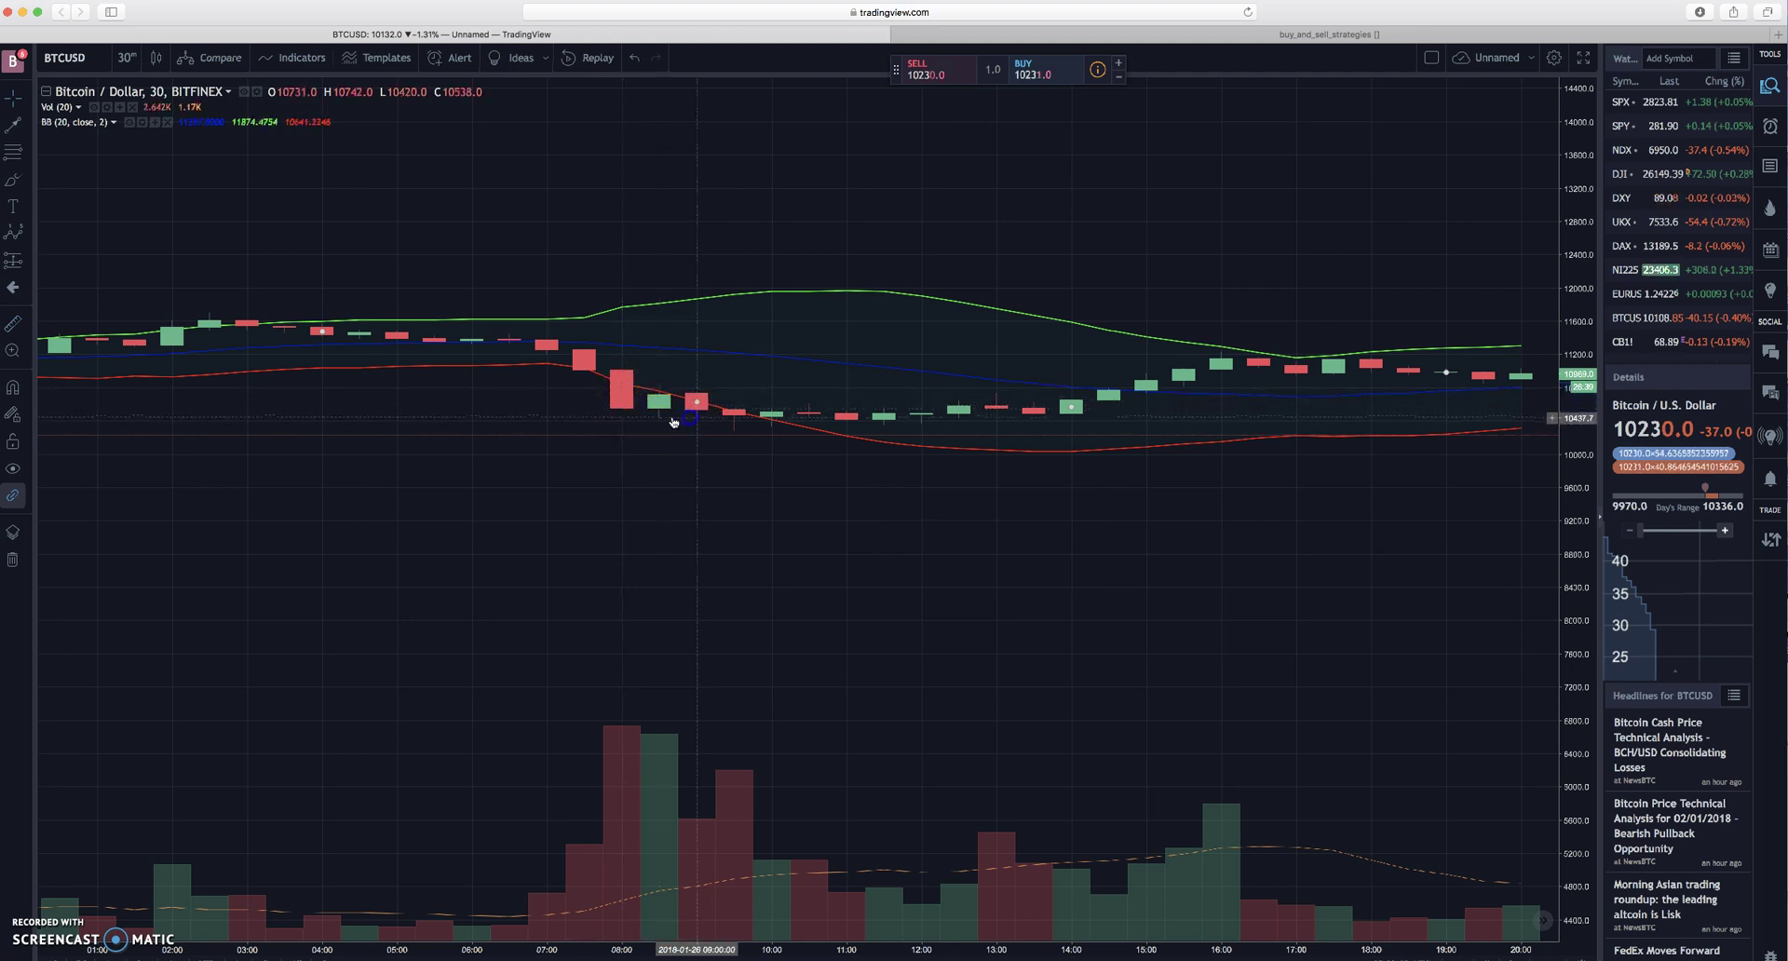
left_click(659, 423)
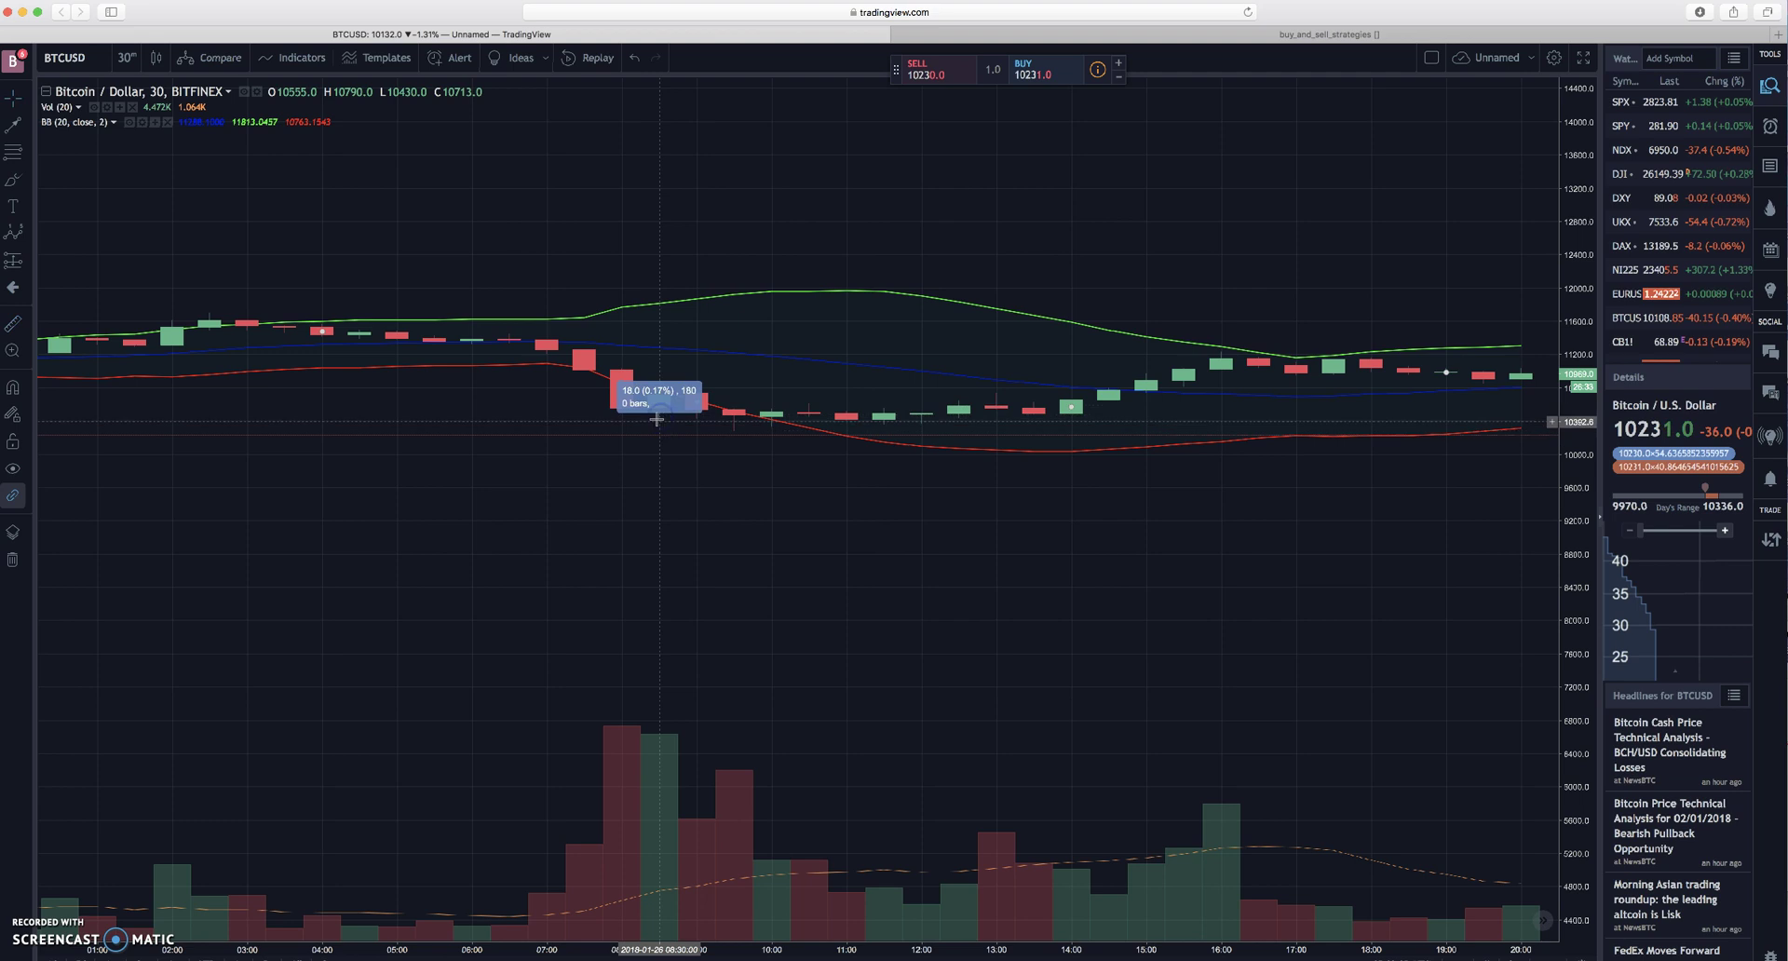
left_click(676, 420)
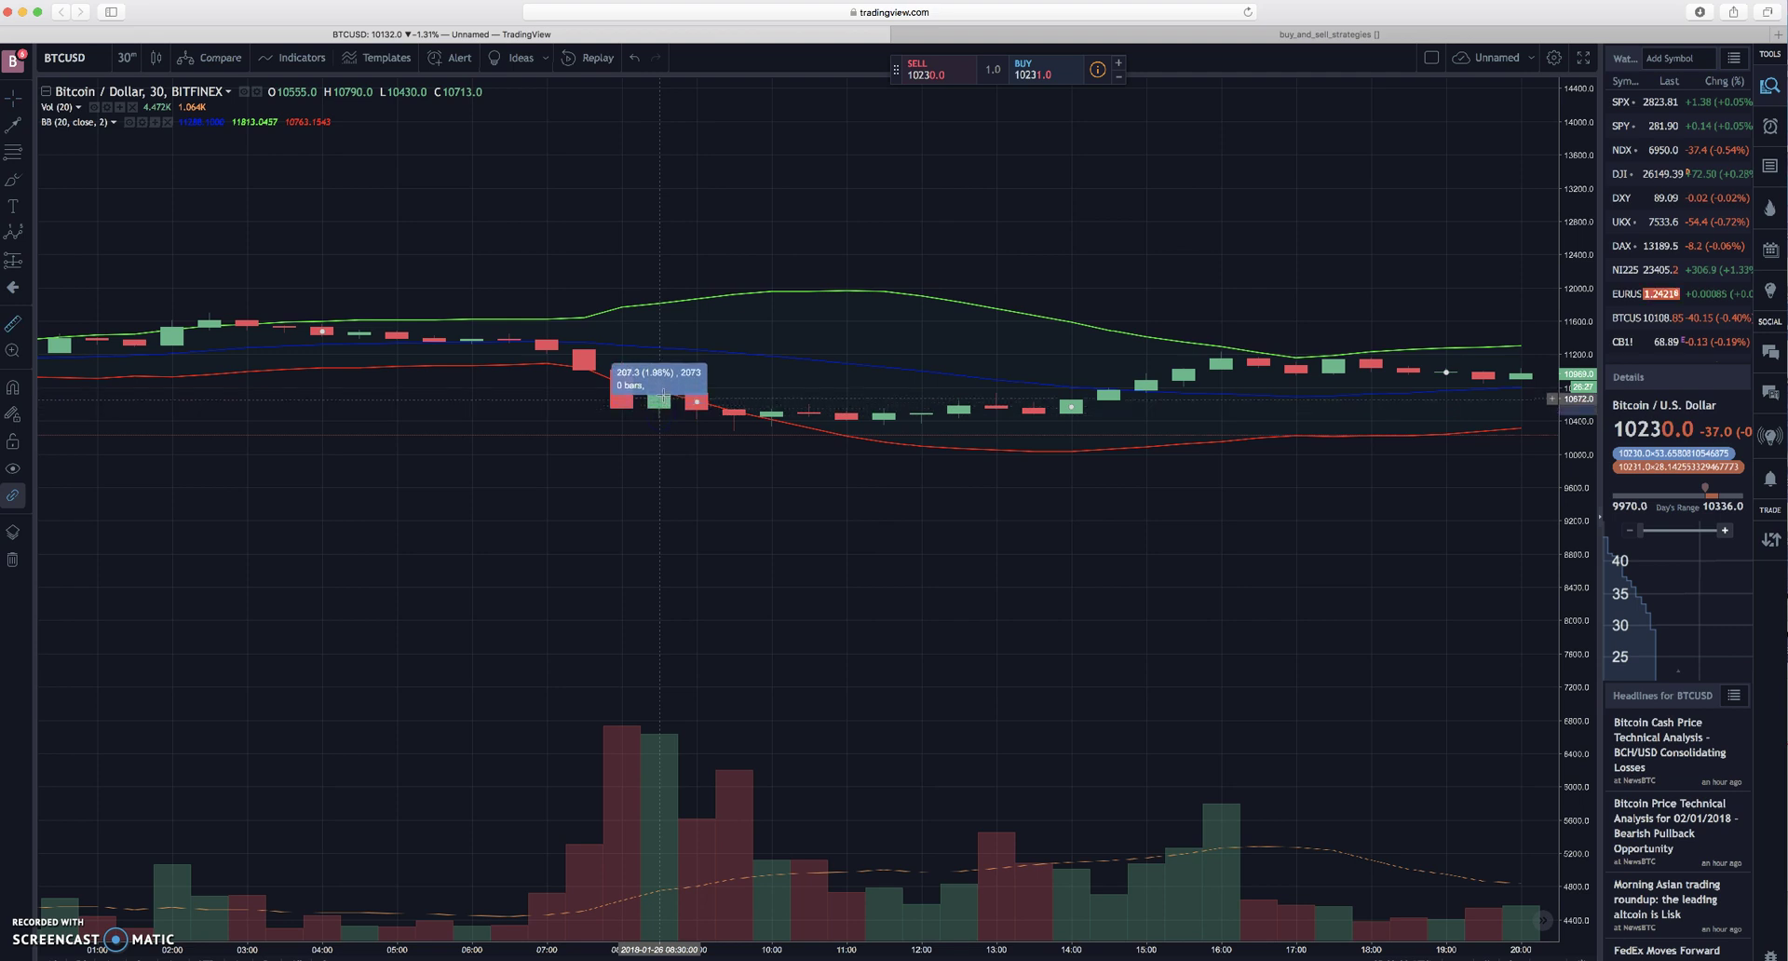
Step: Remeasure the price rise from the 08:30 candle's low, extend the range across to the 09:00 candle, and clear the measurement
left_click(671, 416)
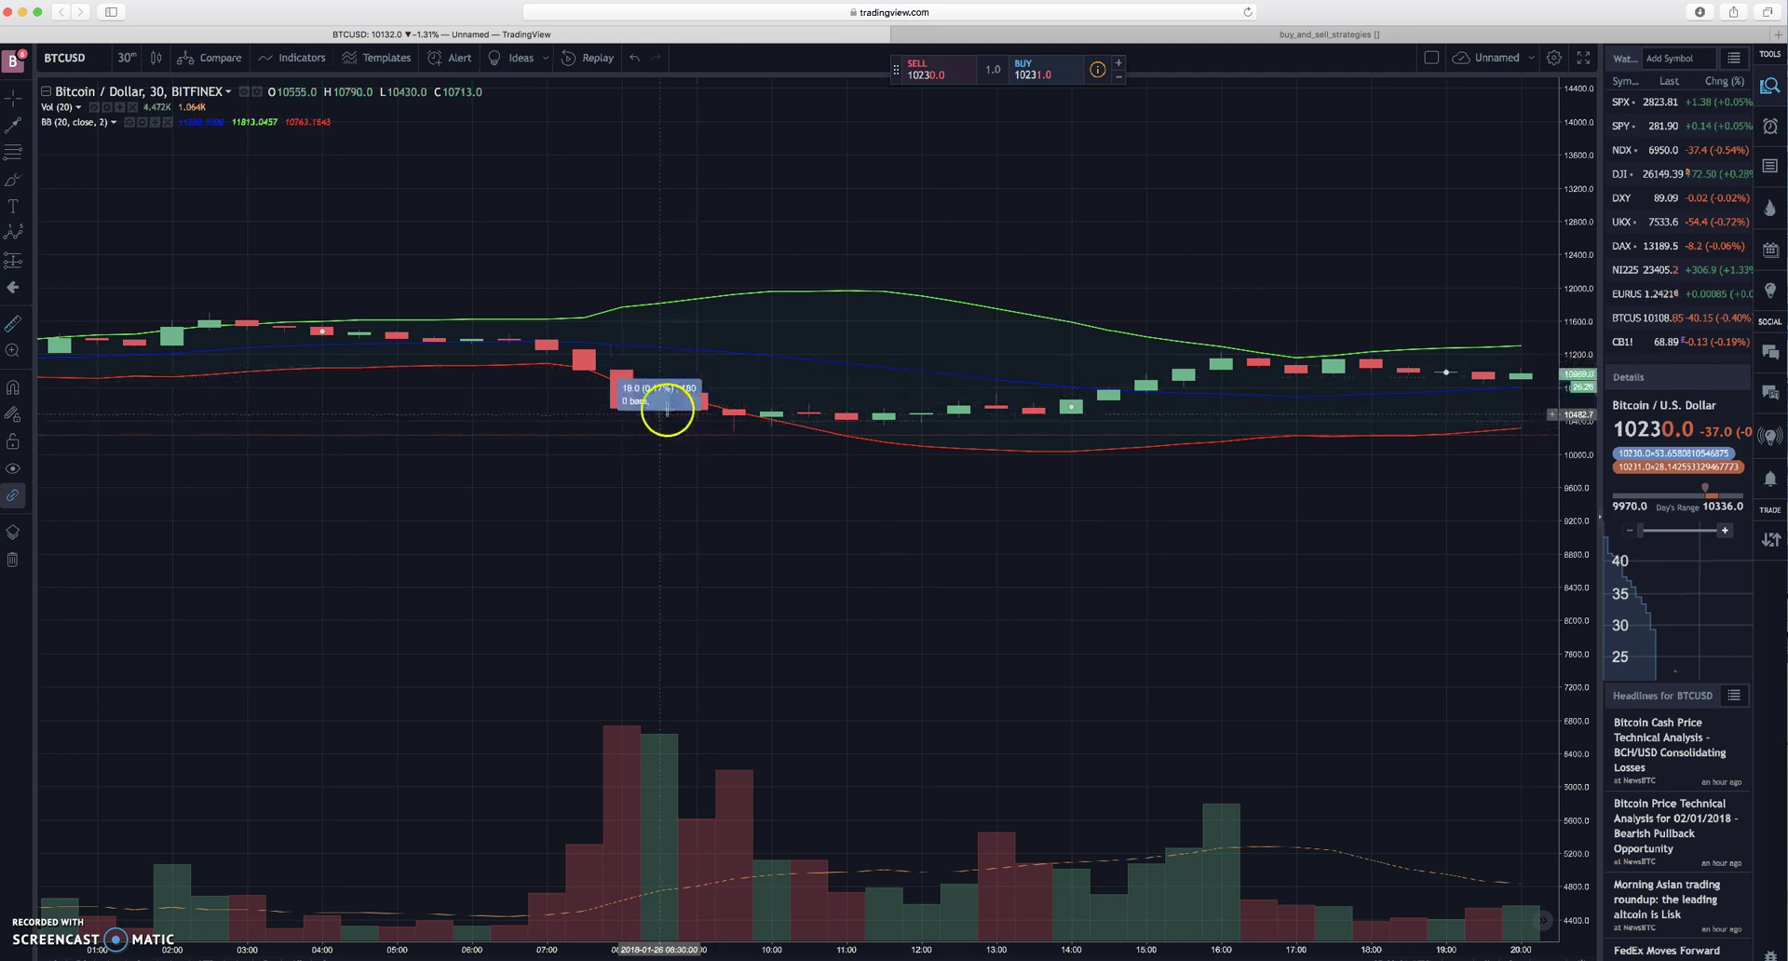
left_click(666, 390)
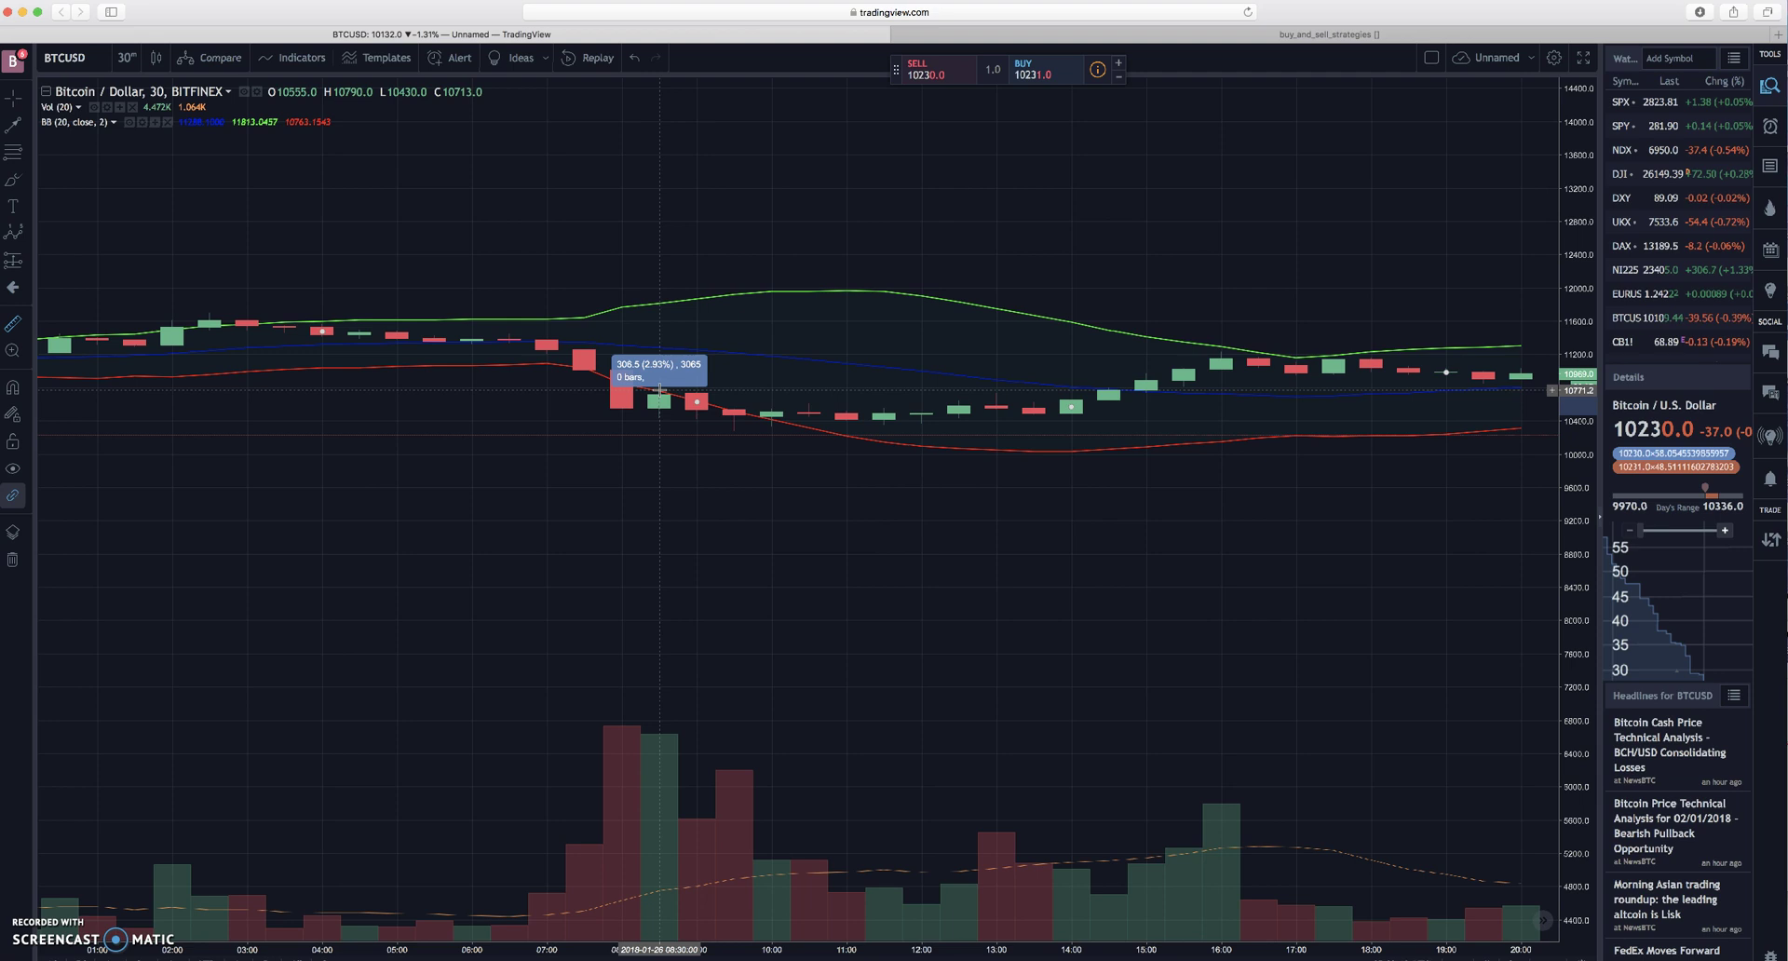
left_click_drag(659, 389, 663, 390)
left_click_drag(661, 389, 695, 391)
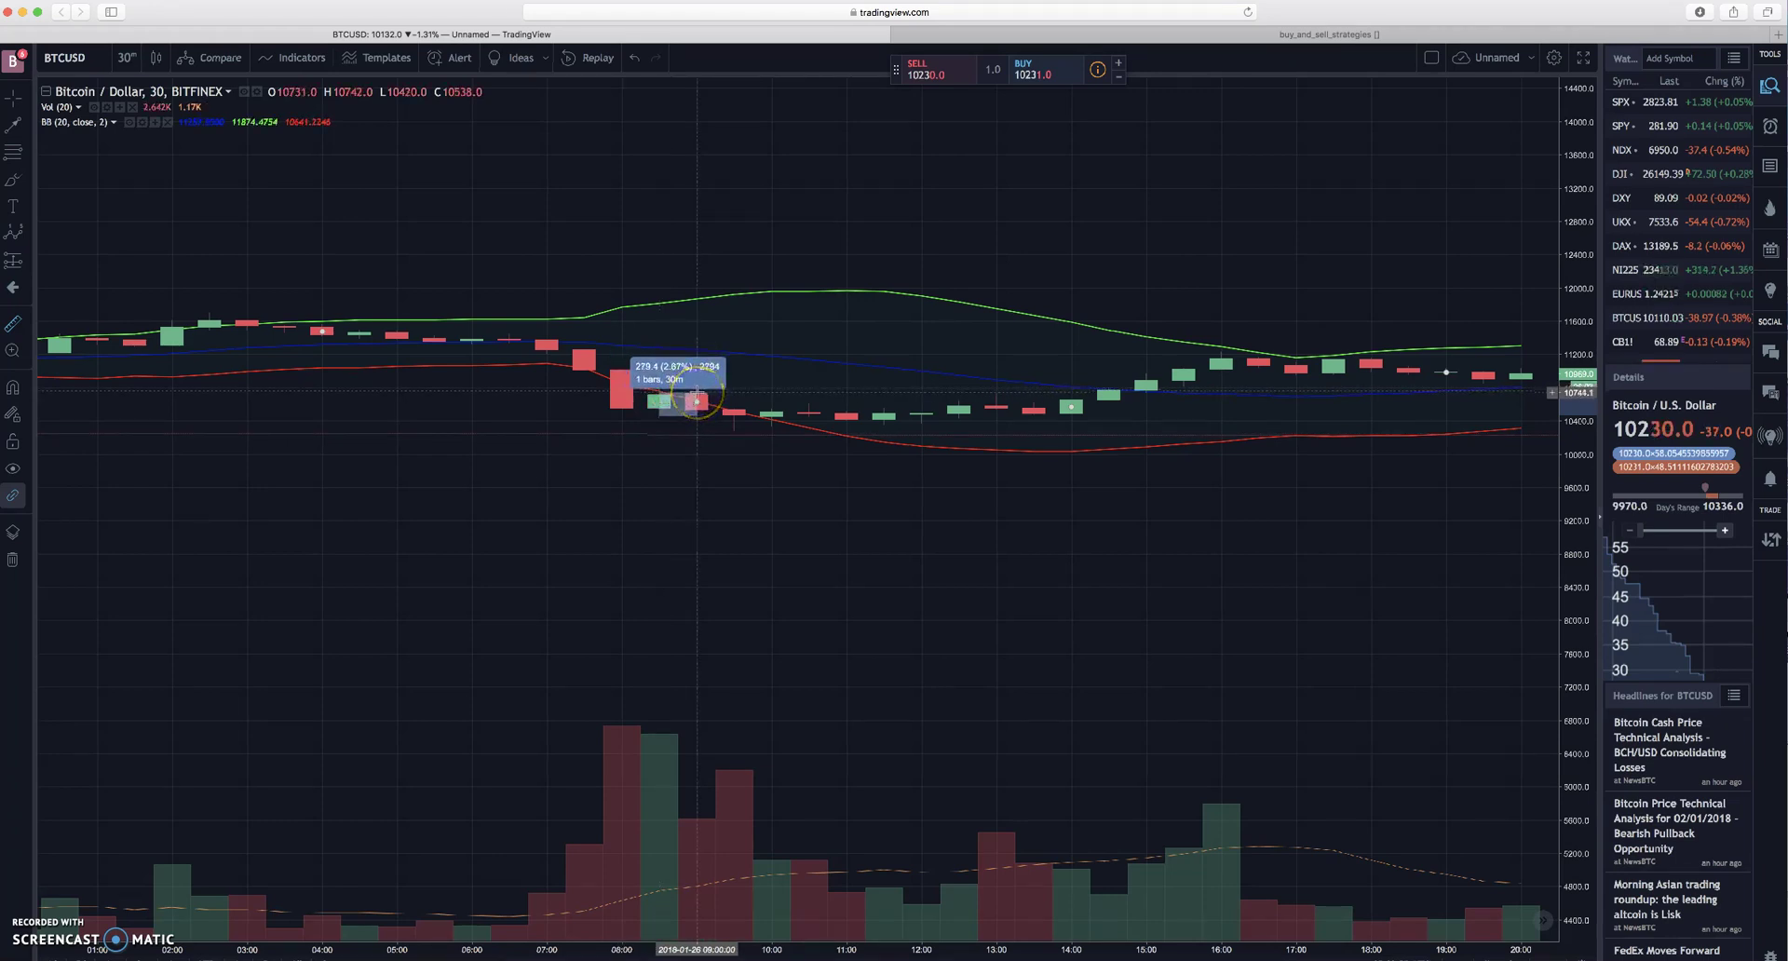
left_click_drag(696, 405, 1602, 615)
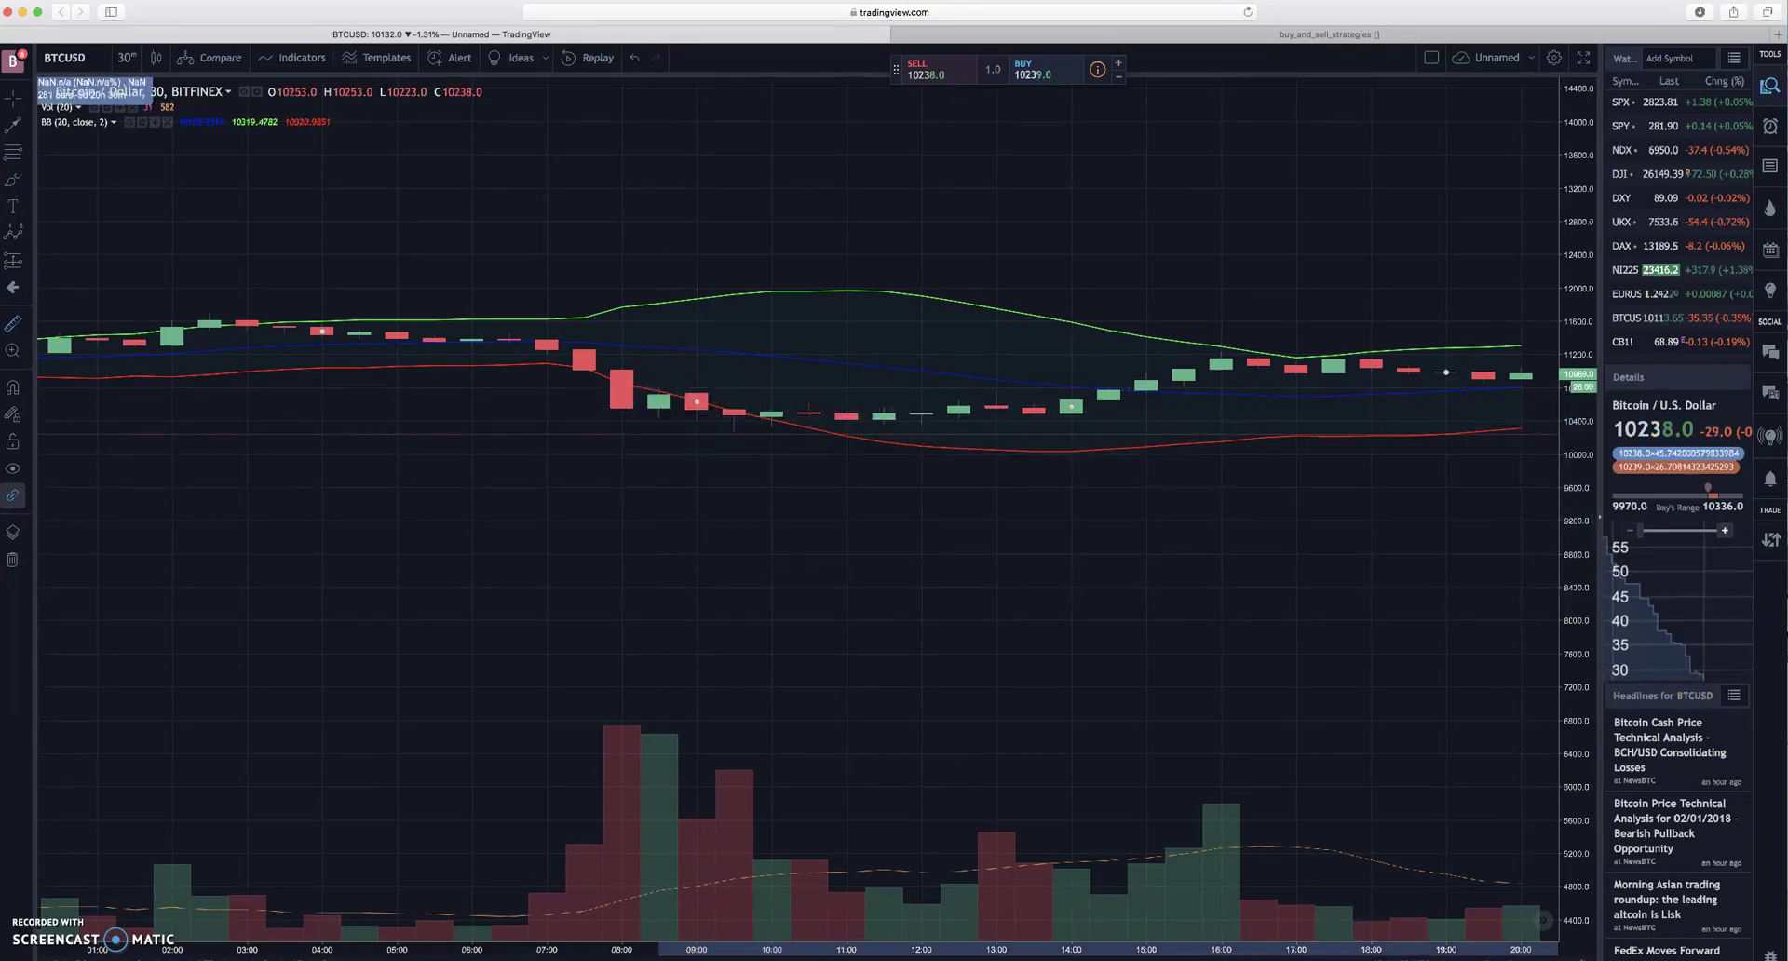
left_click_drag(659, 415, 791, 431)
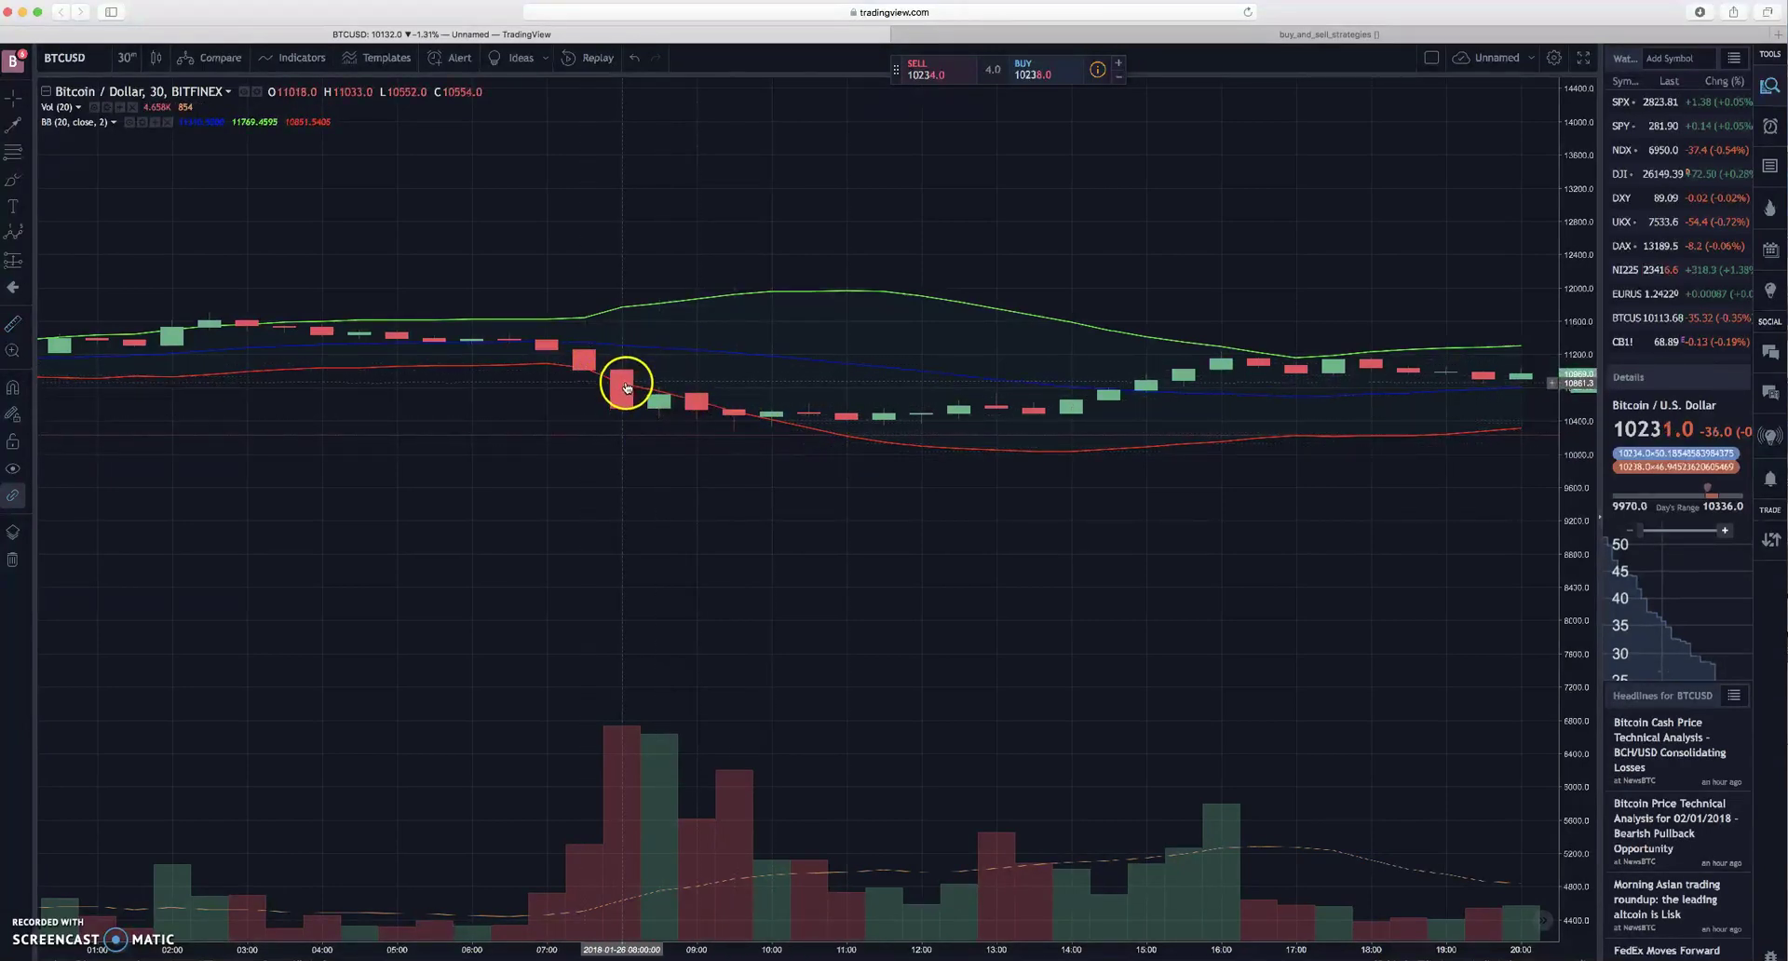
Step: Check the highlighted MaxTrailingBuy value in appsettings.json and return to the BTCUSD chart
key("super+Tab")
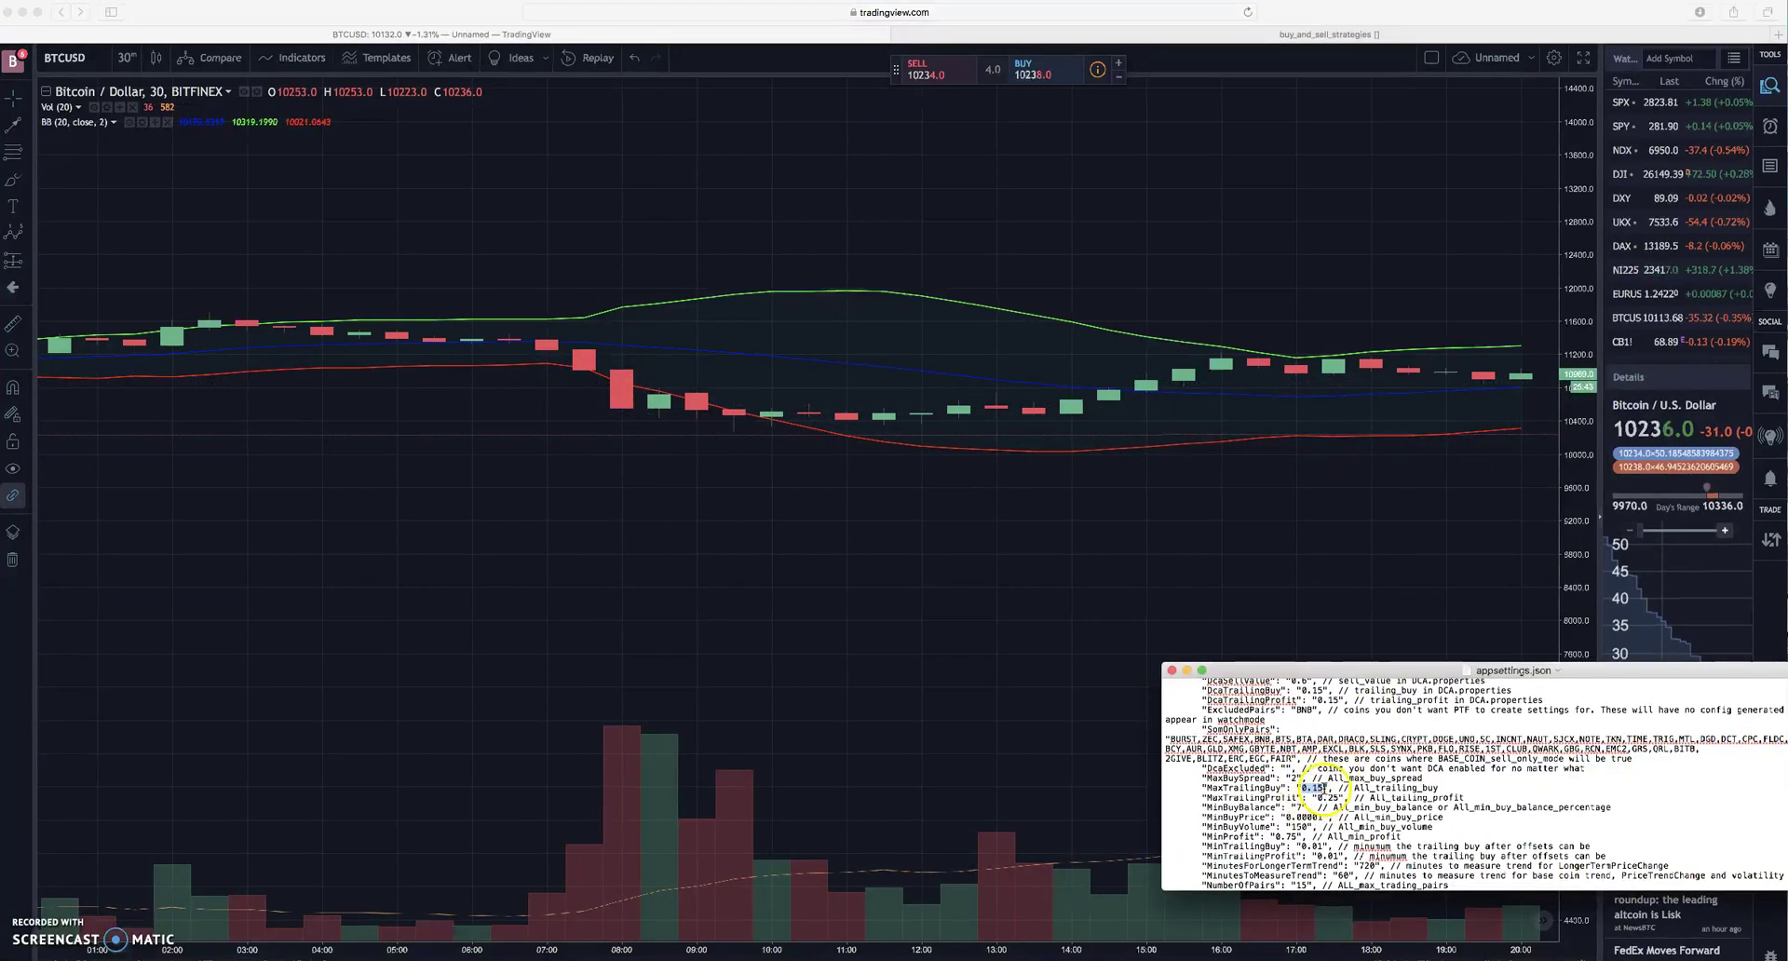
left_click(891, 493)
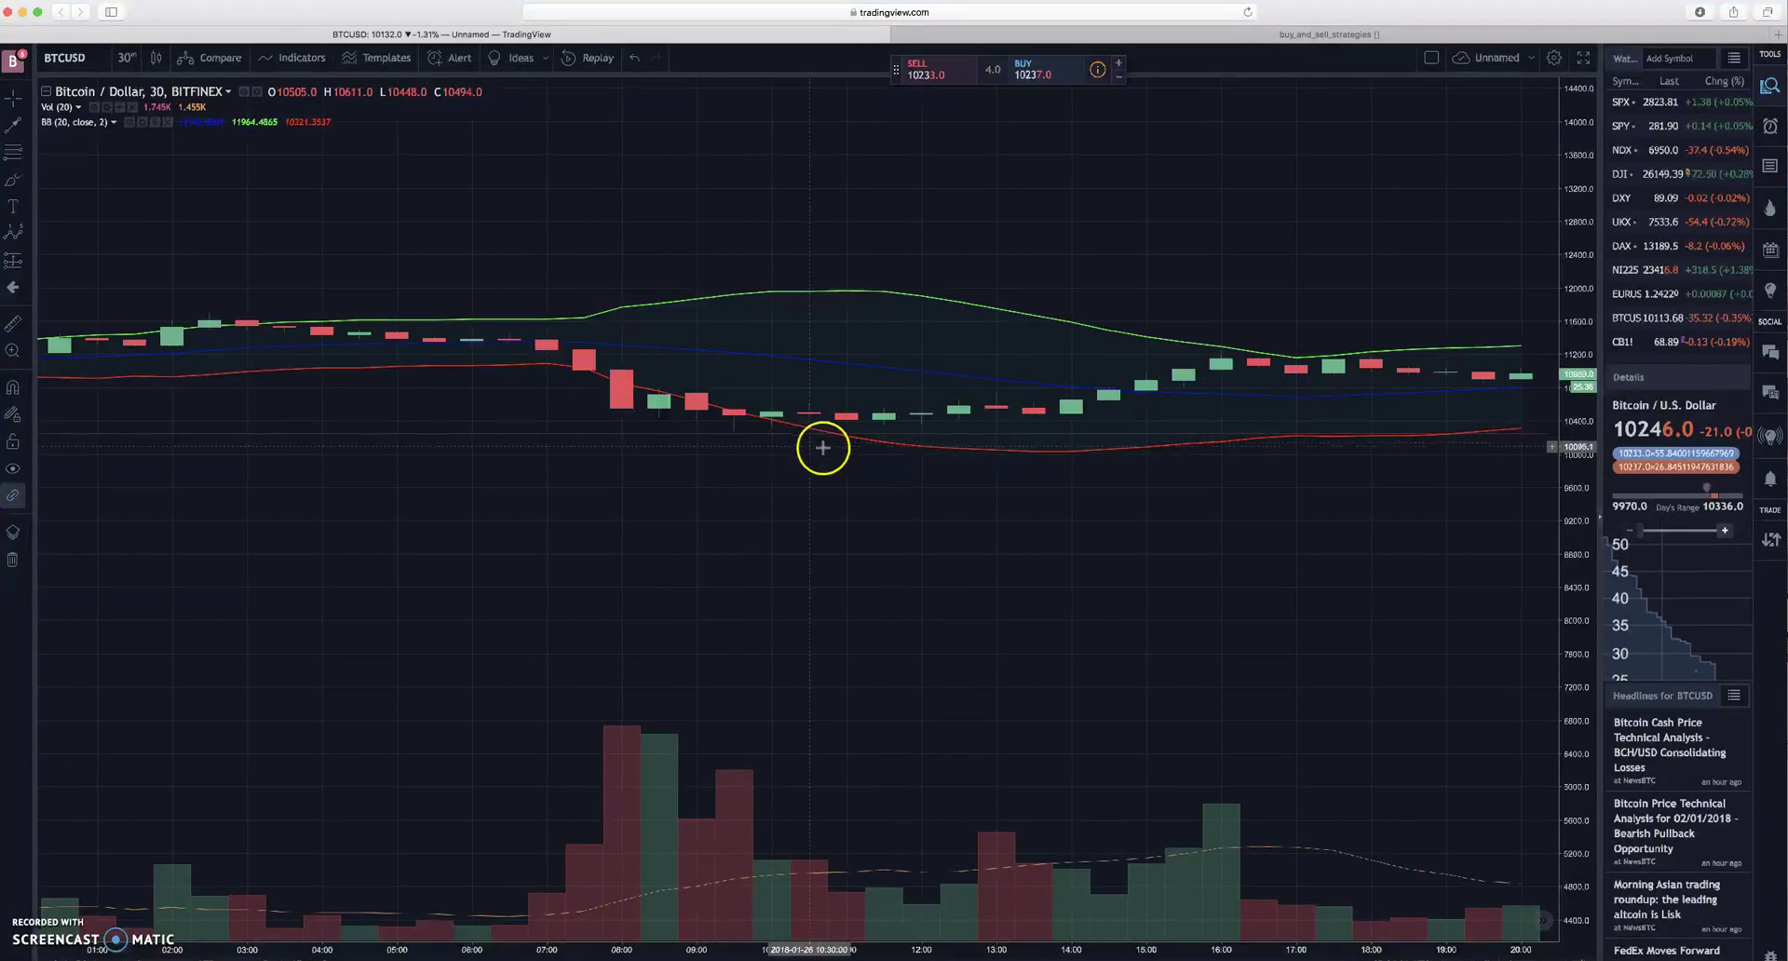
Step: Measure from the 08:30 candle across to the 16:00 candle, ending the range near 10:30 below the lower Bollinger Band
scroll(810, 450, "right", 5)
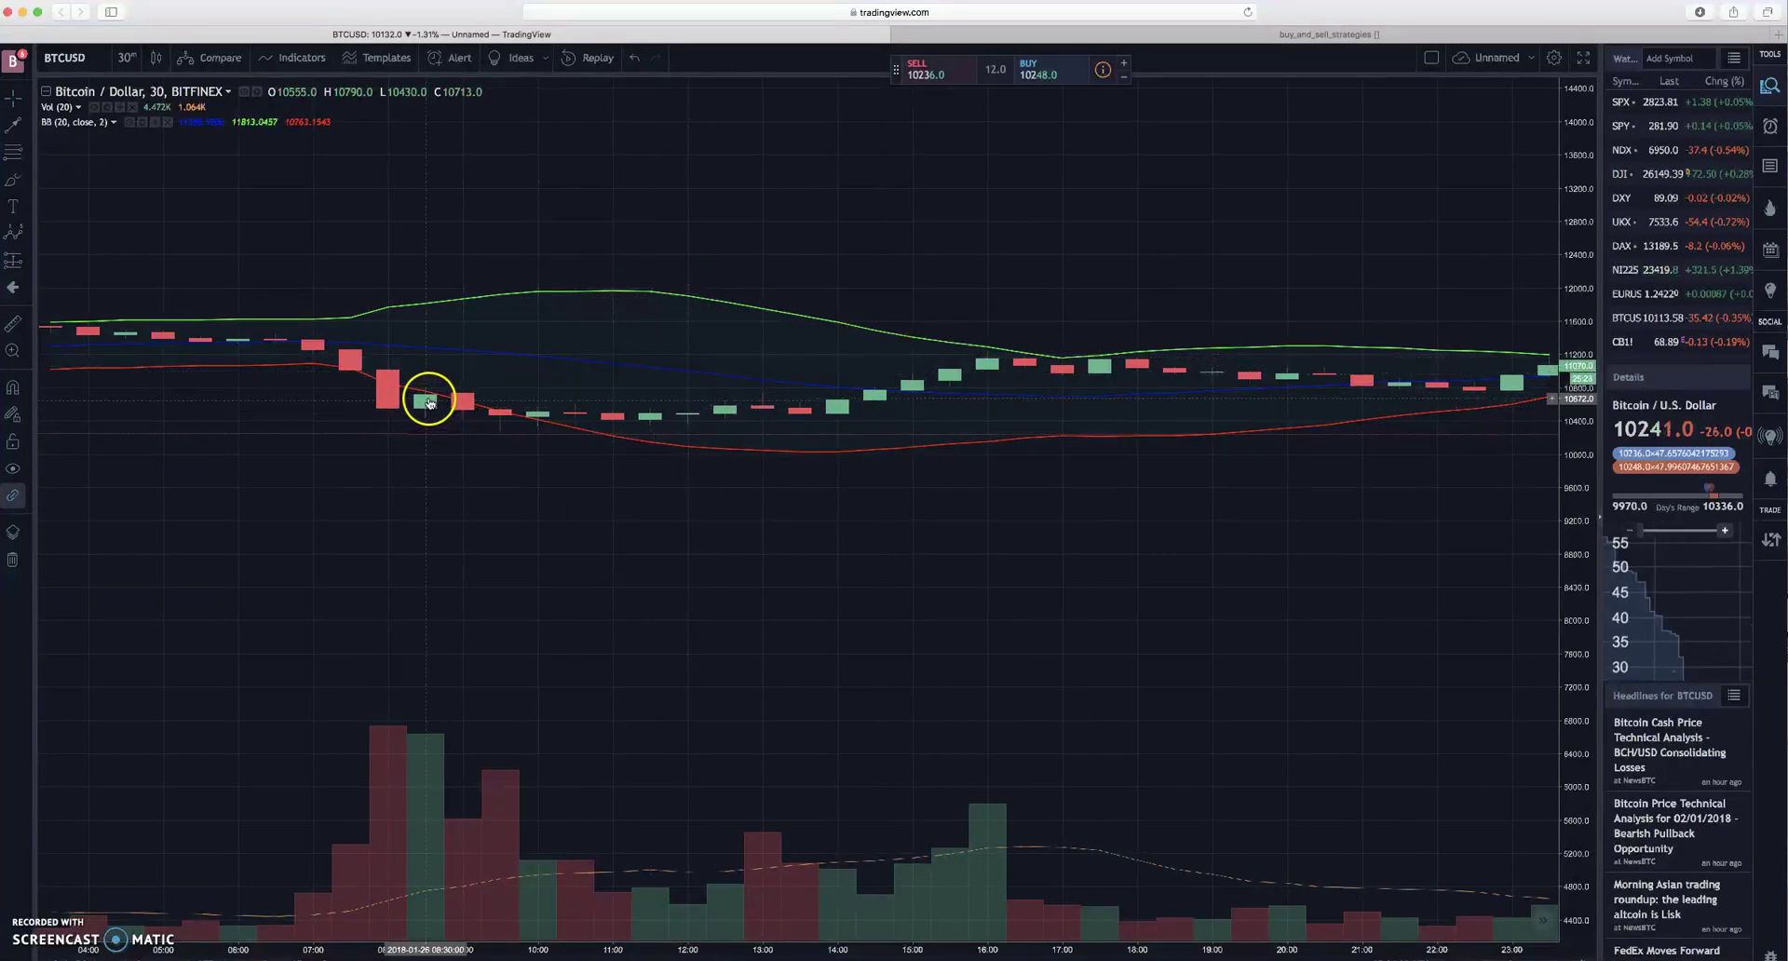
left_click_drag(430, 402, 987, 393)
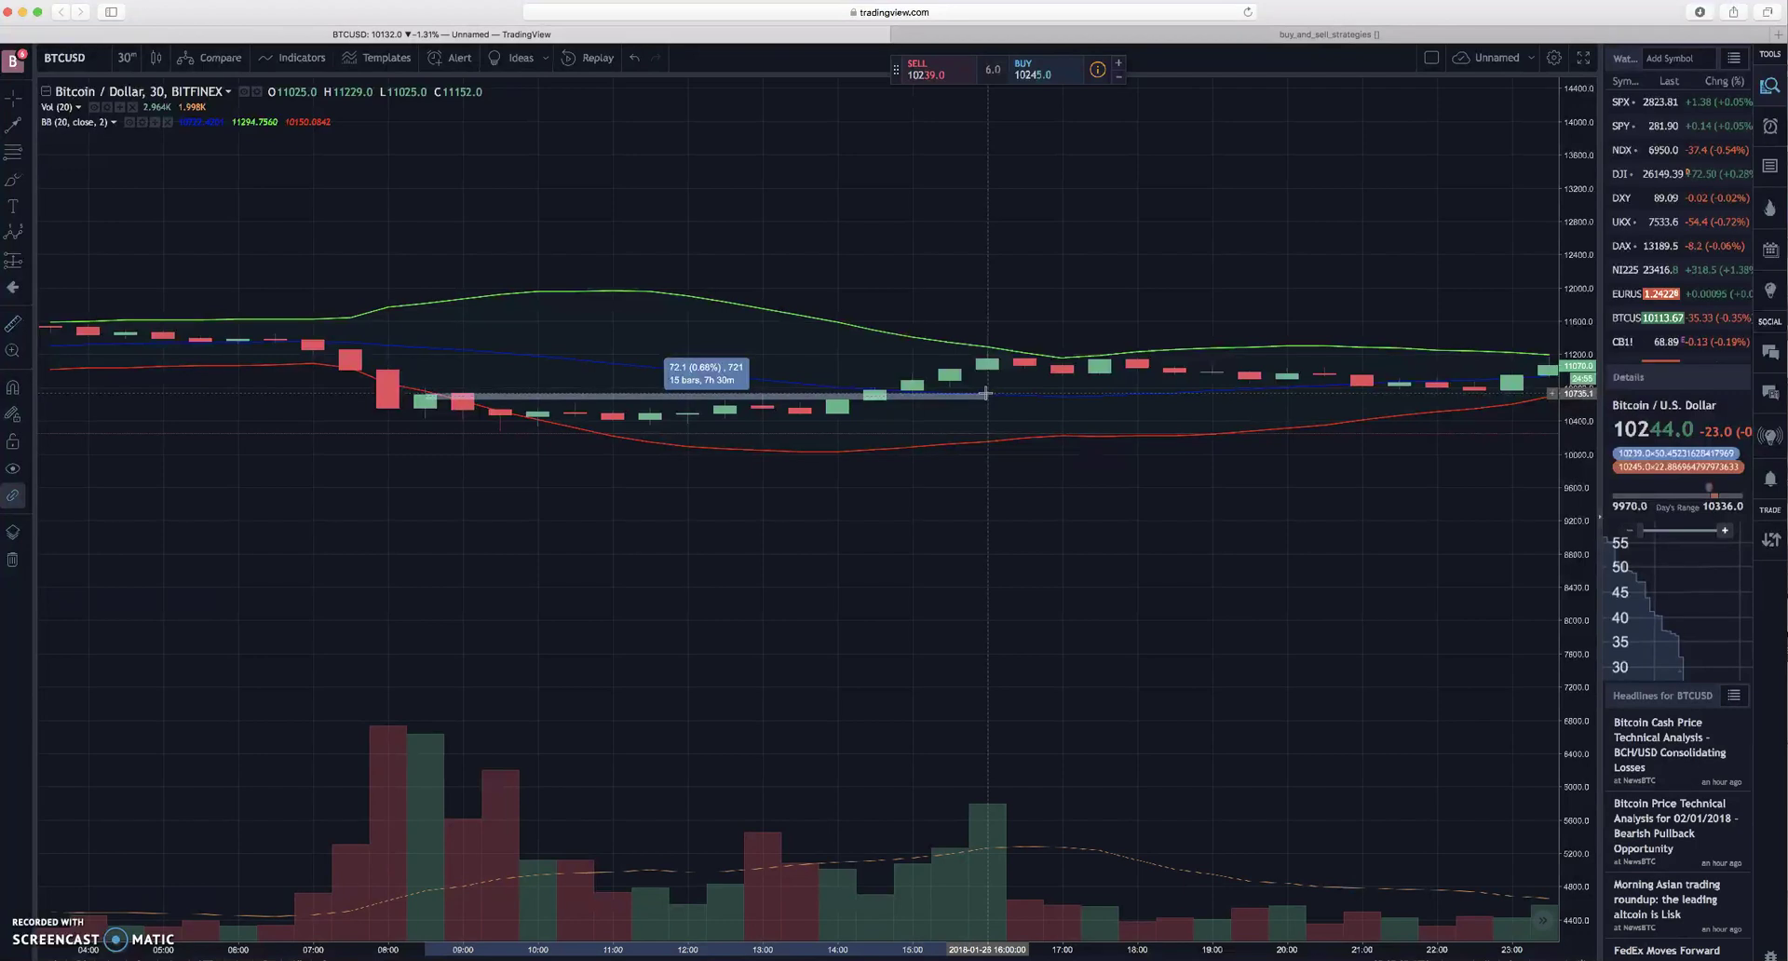
left_click_drag(985, 394, 572, 468)
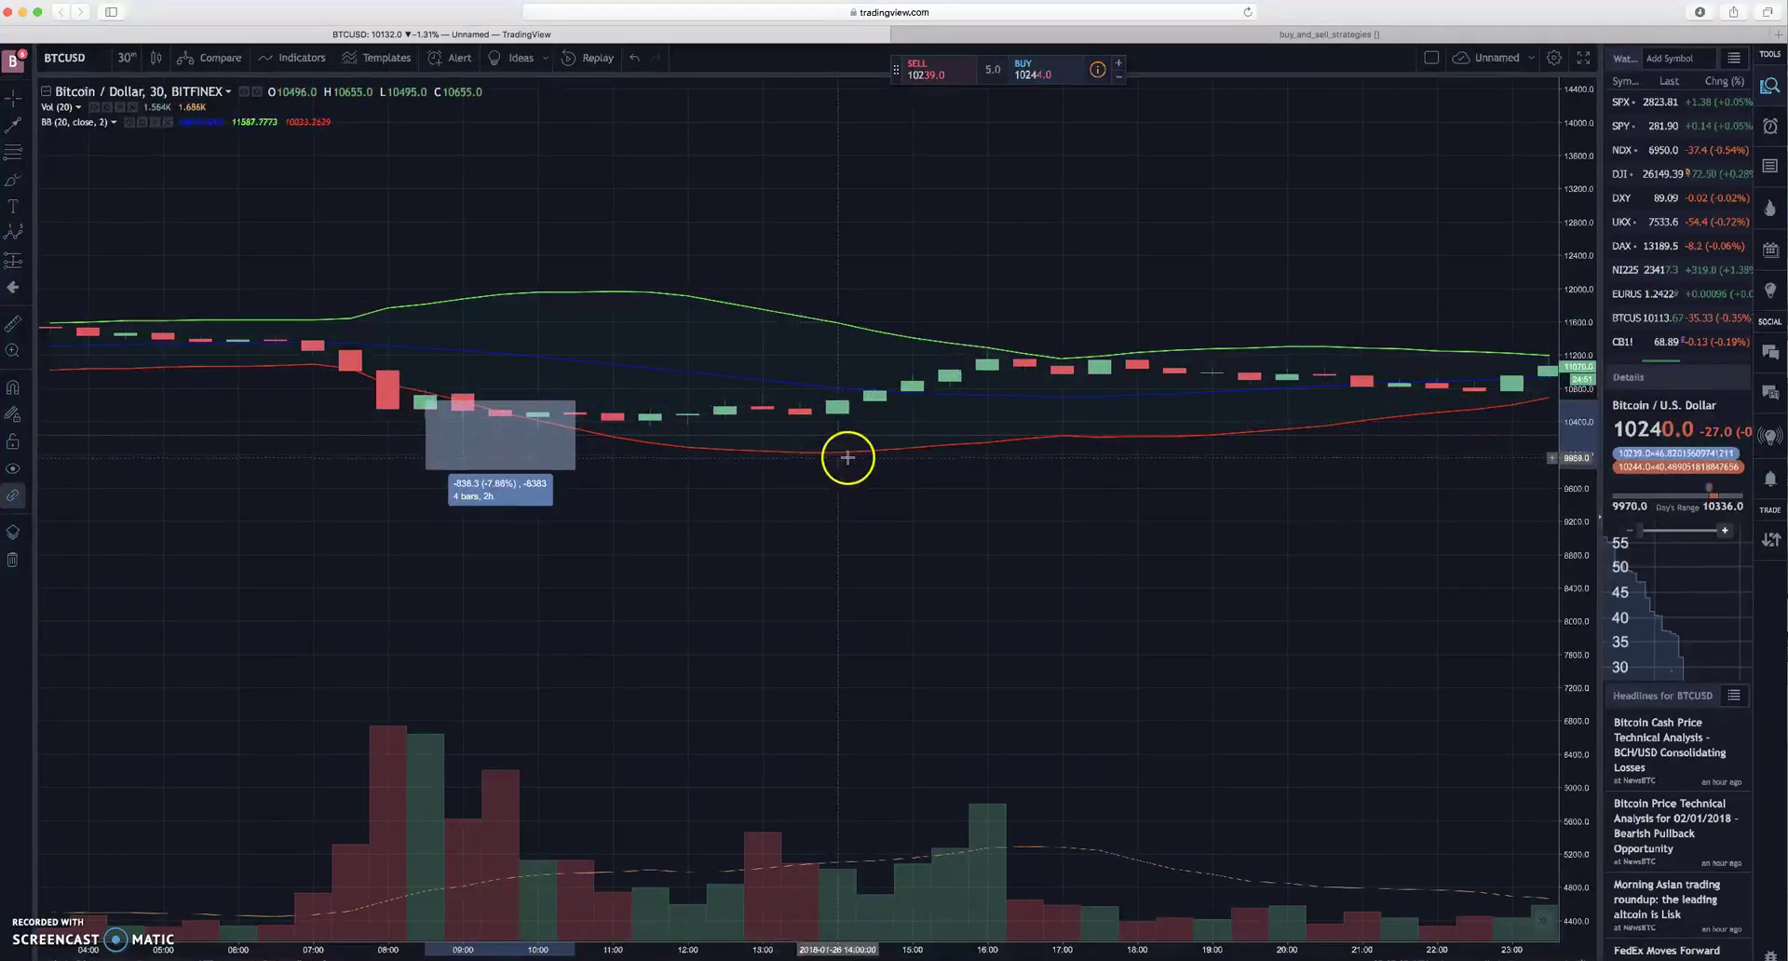
Step: Measure the price drop on the January 29 01:00 candle from the lower Bollinger Band to the candle's bottom, and clear the measurement
scroll(848, 455, "right", 10)
scroll(862, 453, "right", 5)
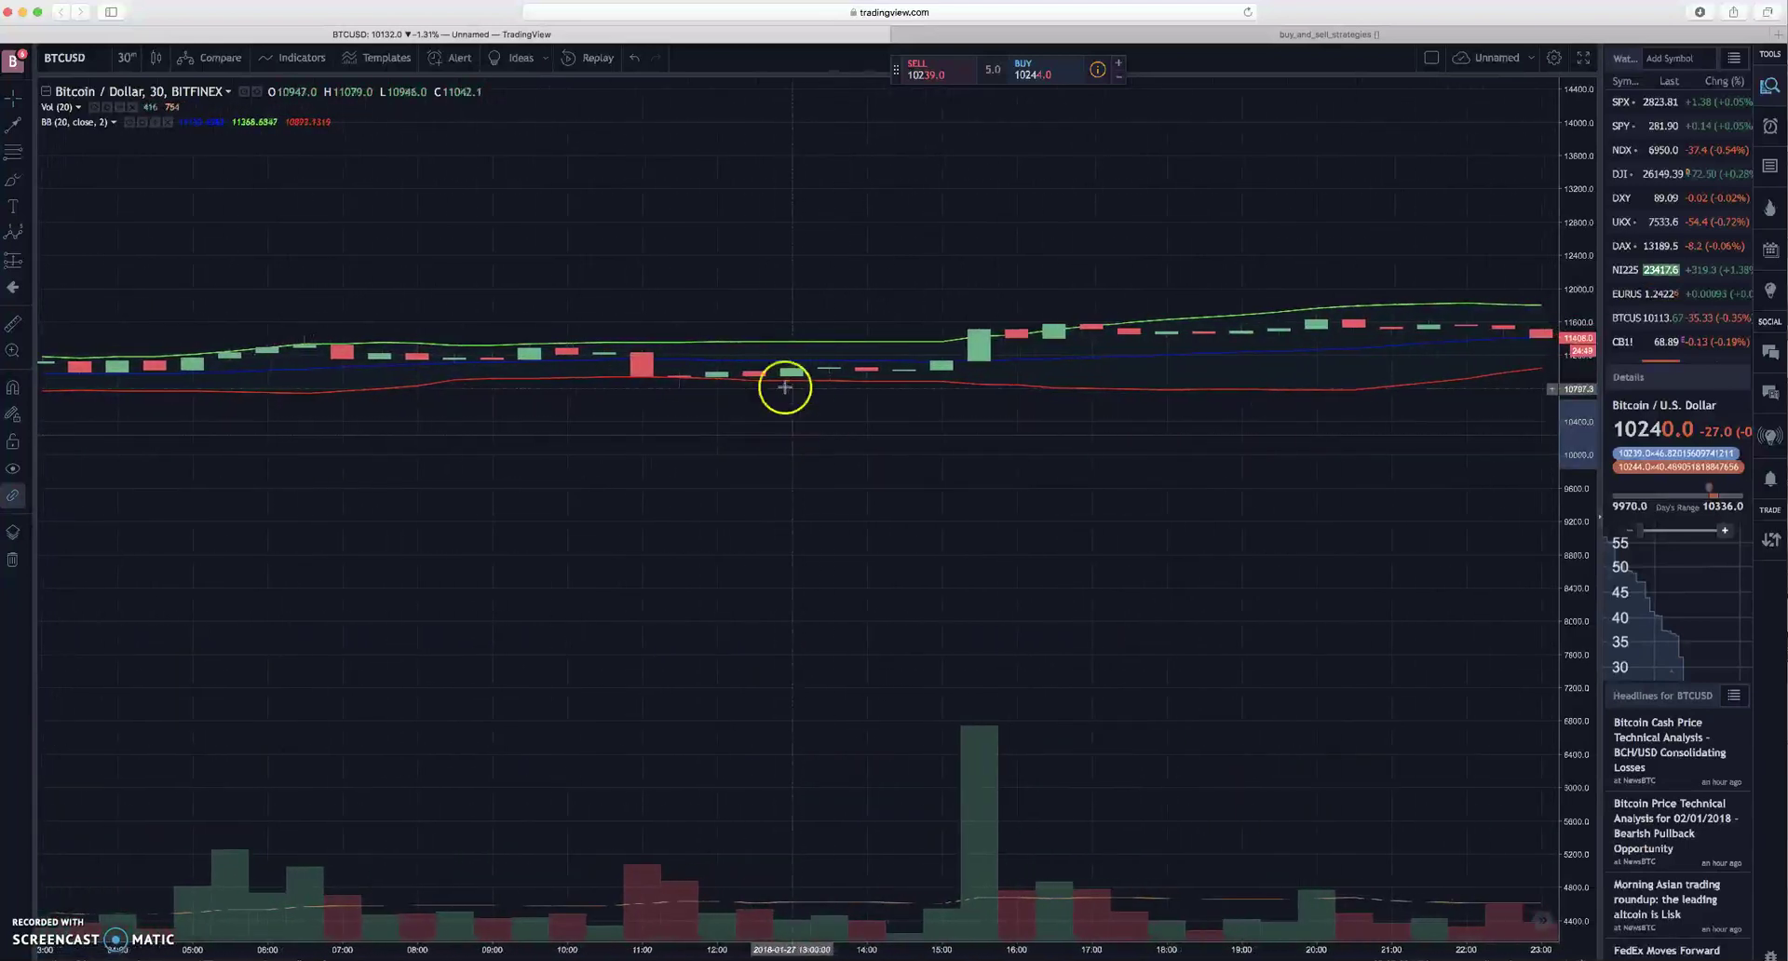
scroll(694, 377, "right", 5)
scroll(700, 376, "right", 8)
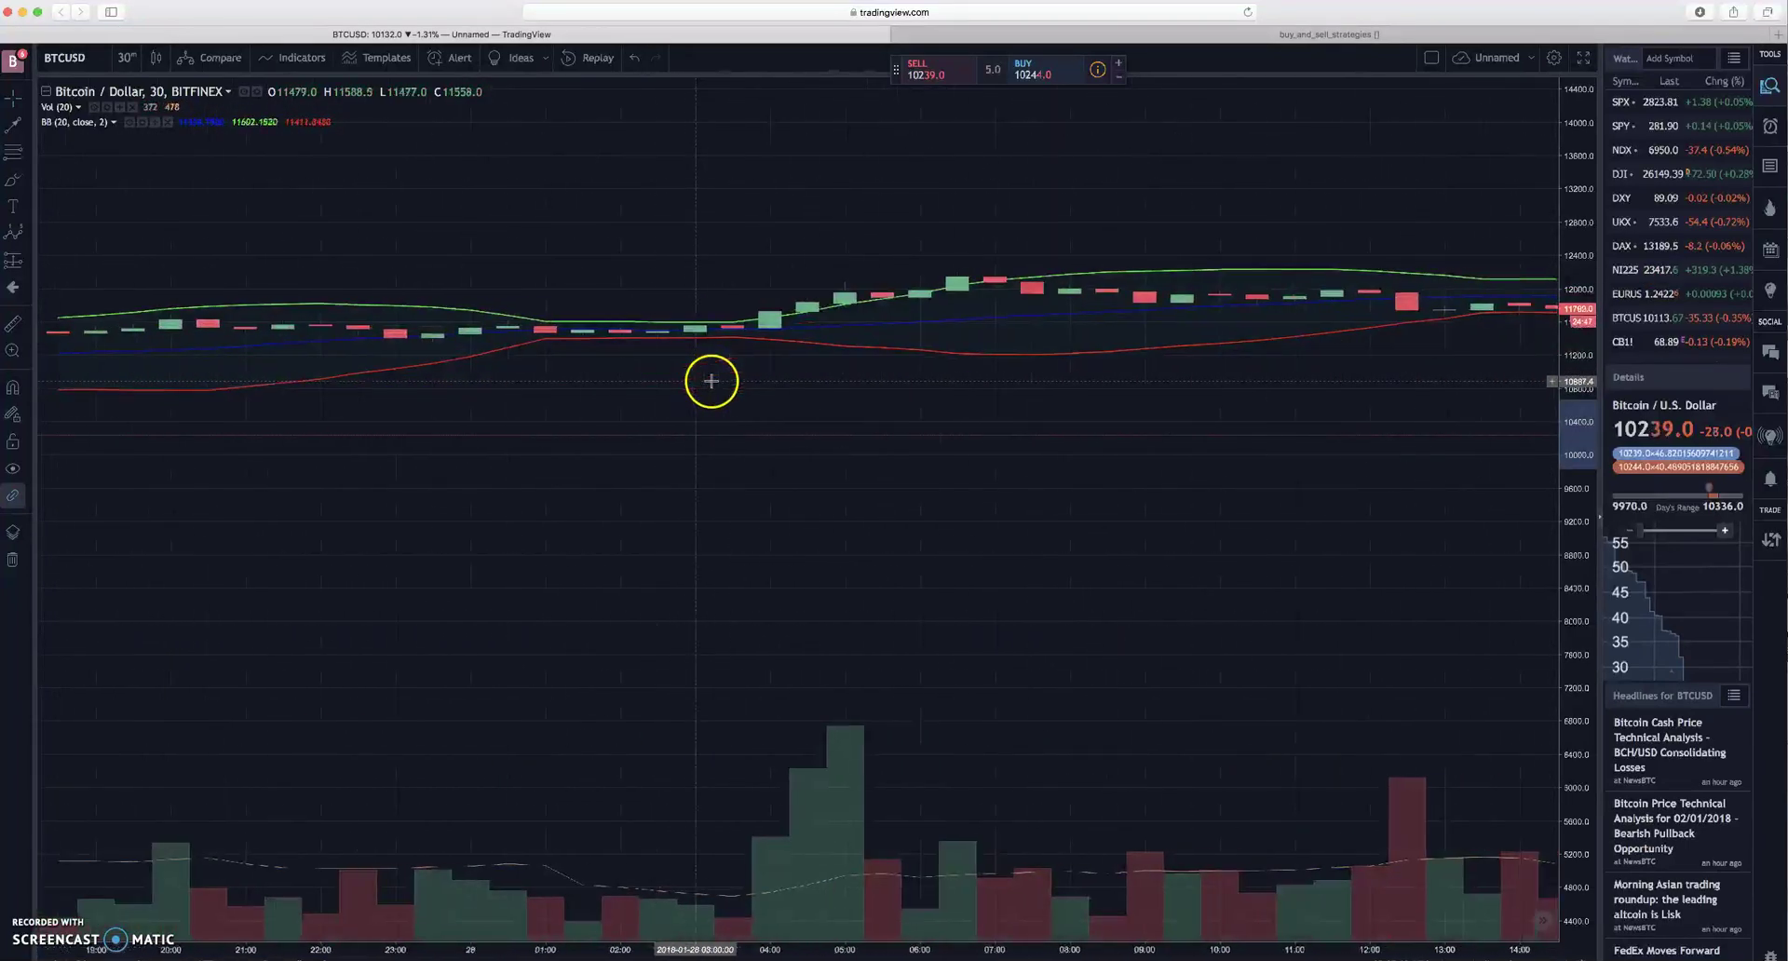
scroll(1122, 503, "right", 5)
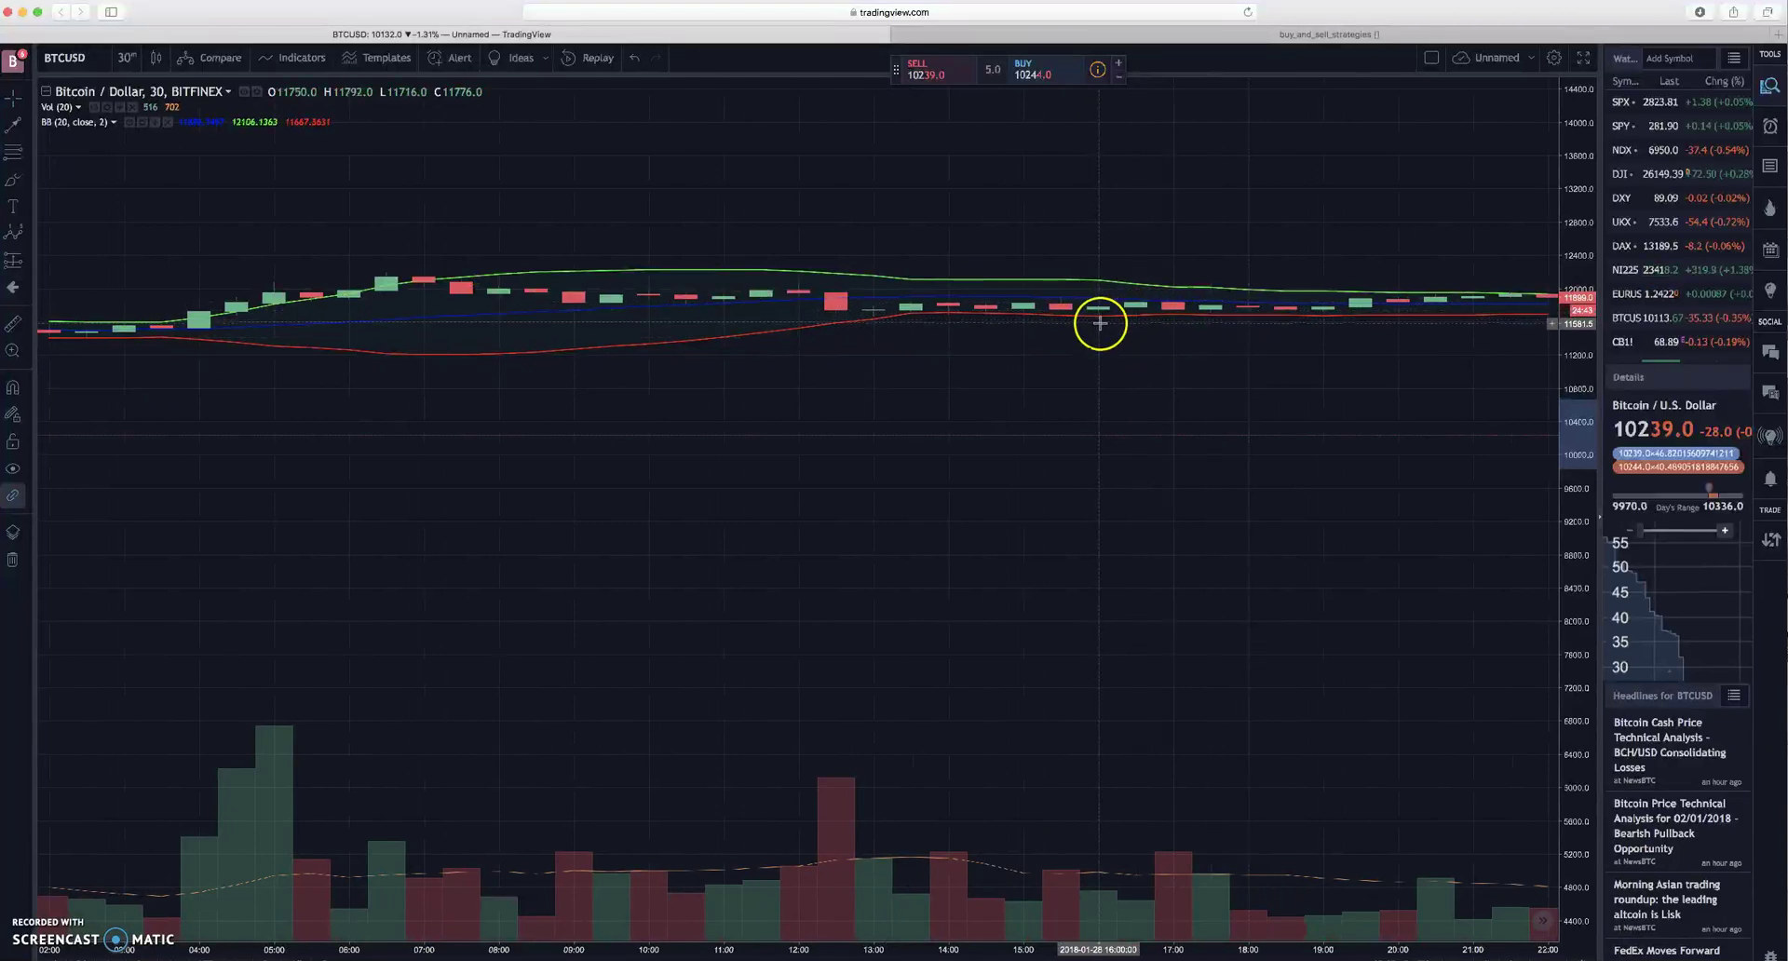
scroll(1181, 463, "right", 10)
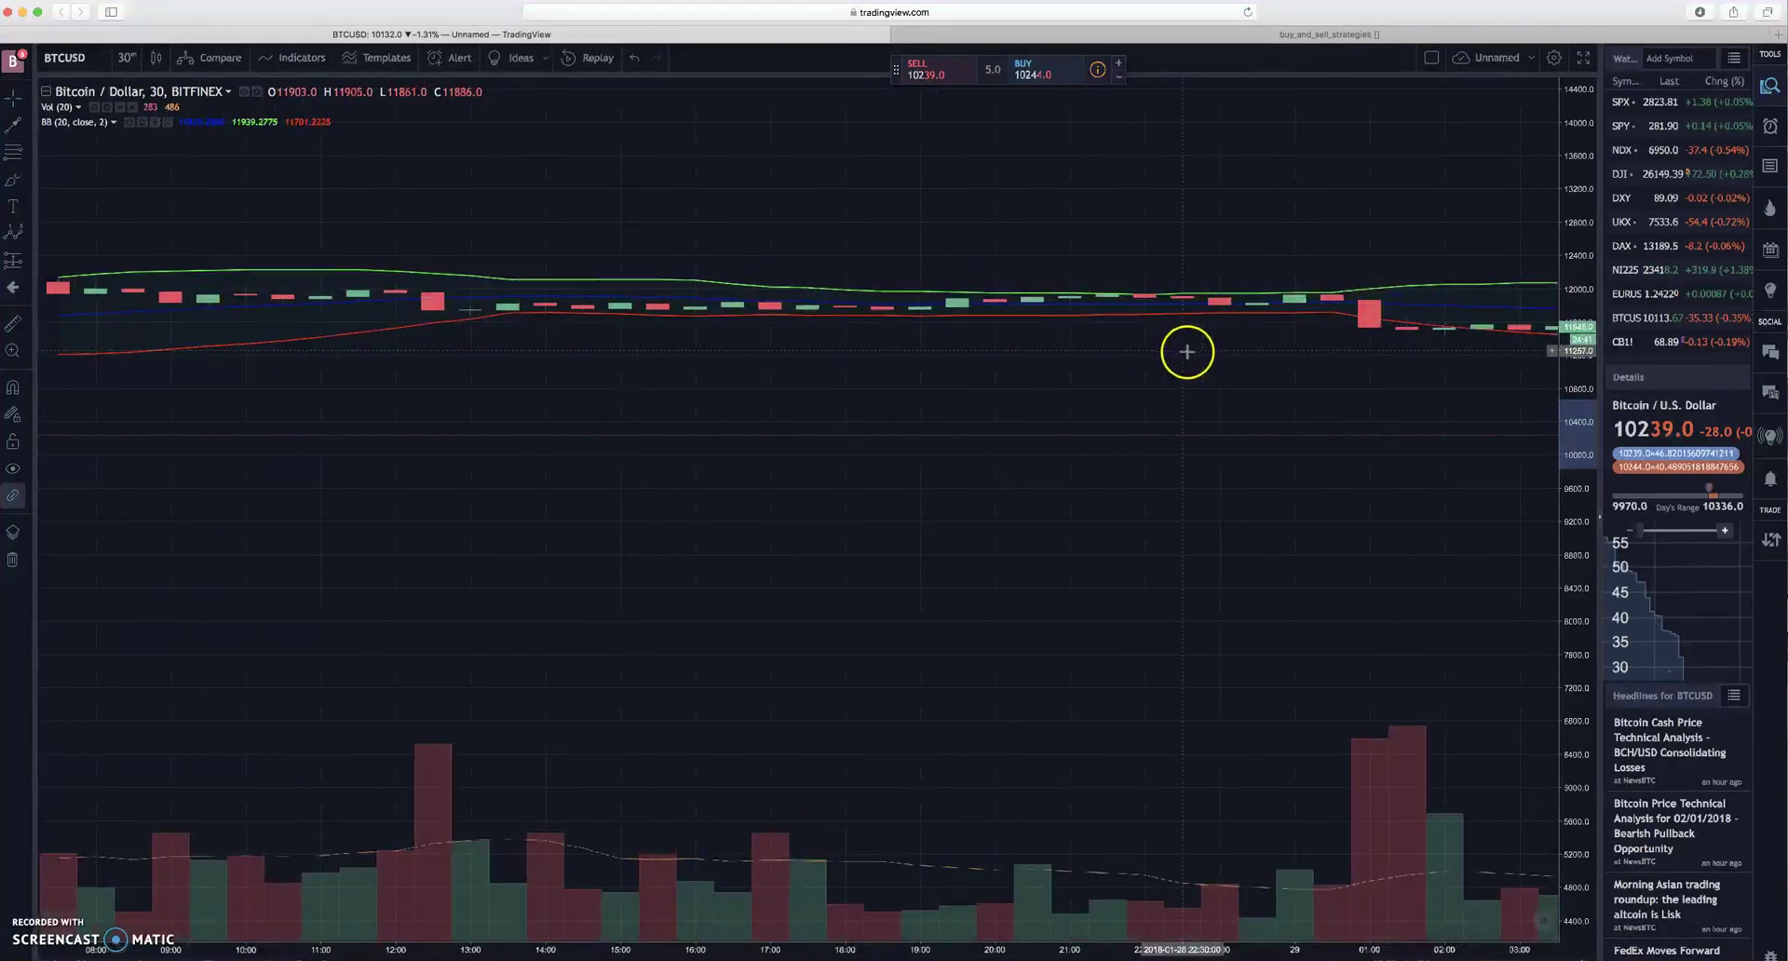
scroll(1201, 358, "right", 3)
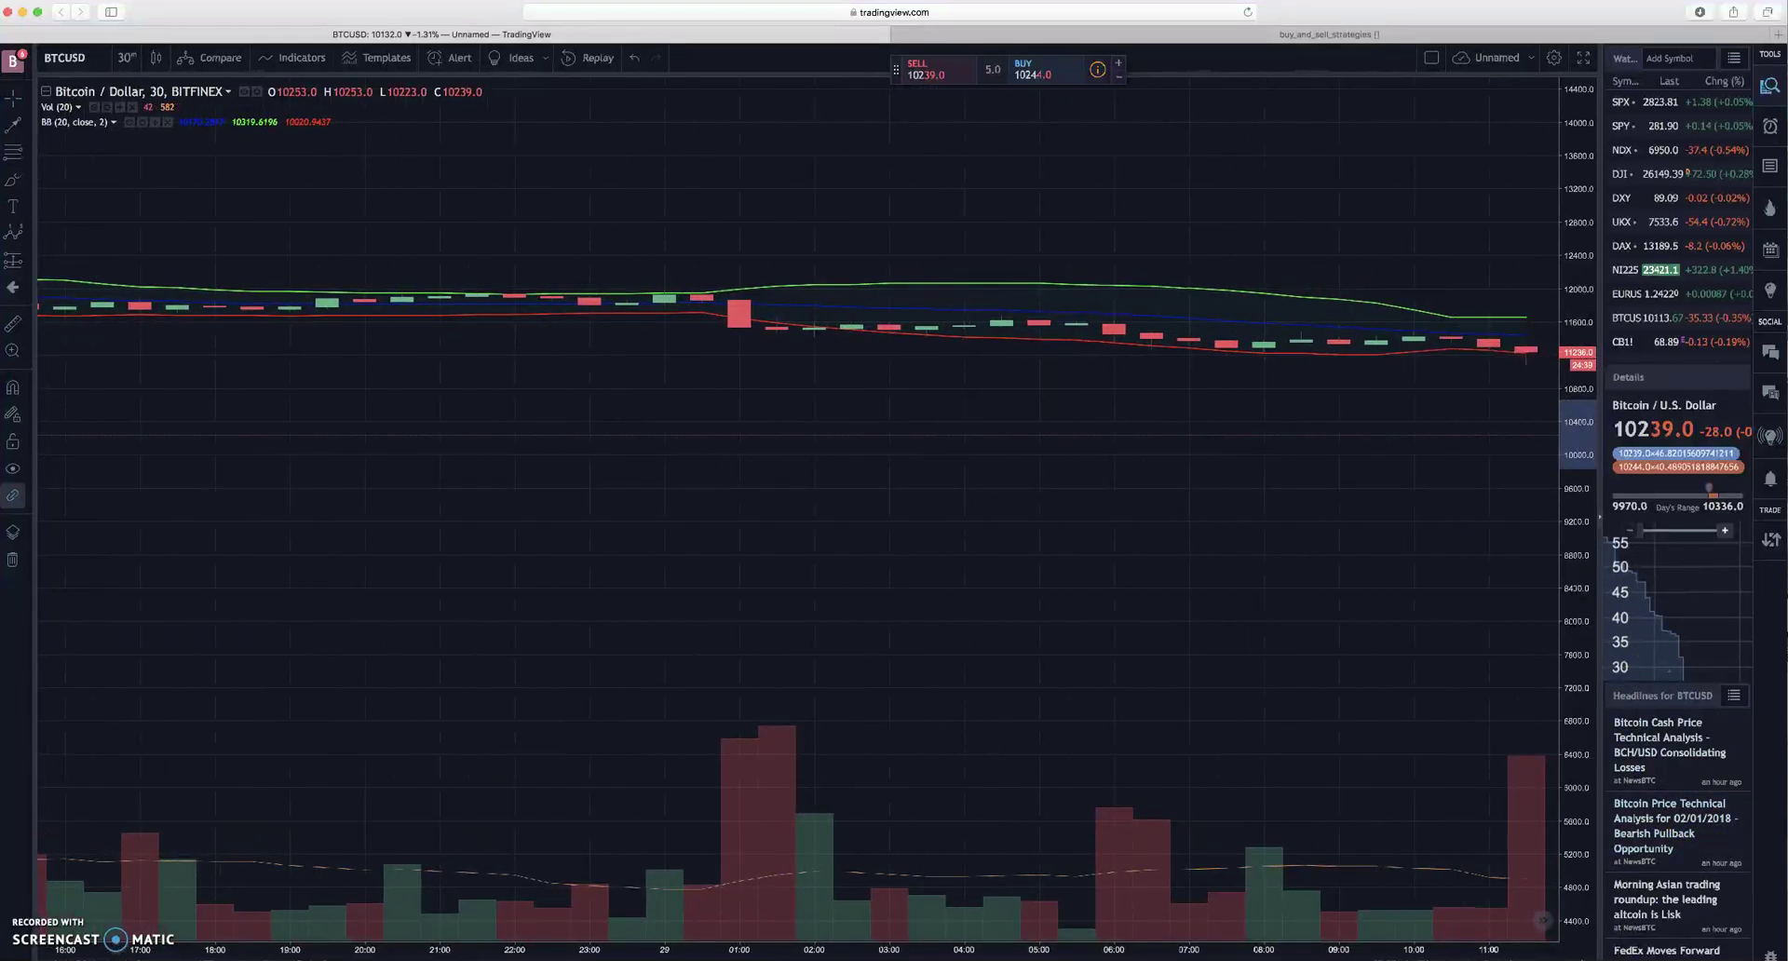
left_click(740, 321, "shift")
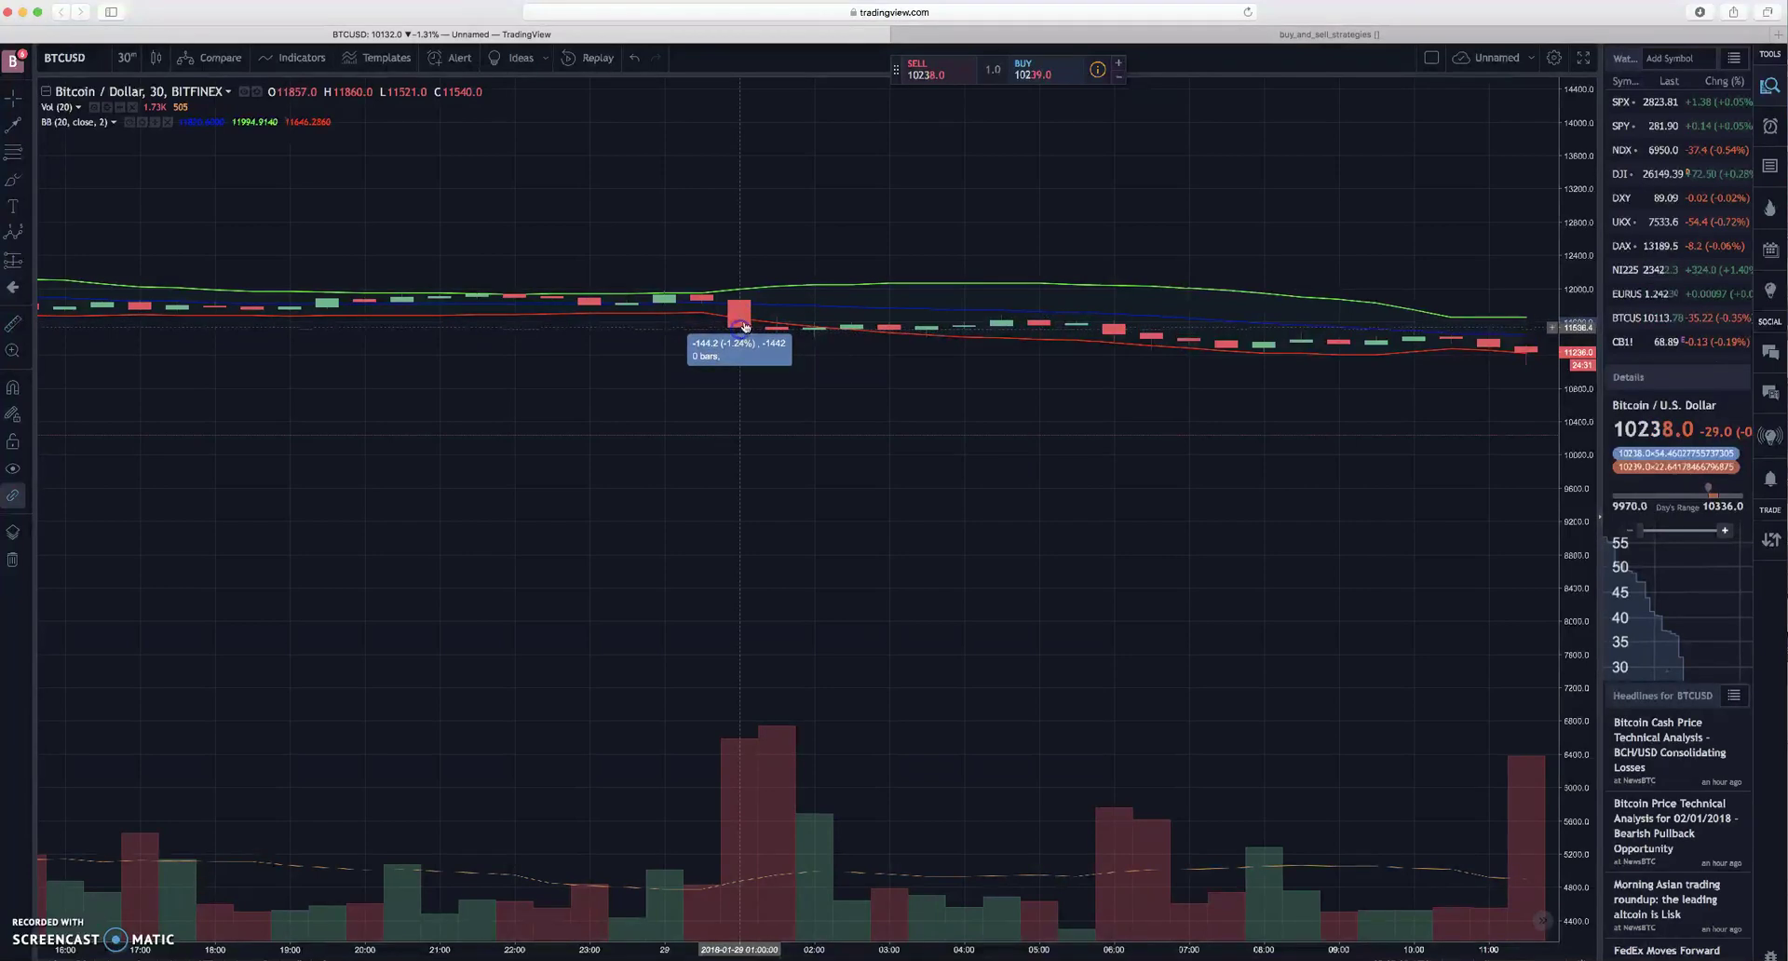
left_click(1030, 300)
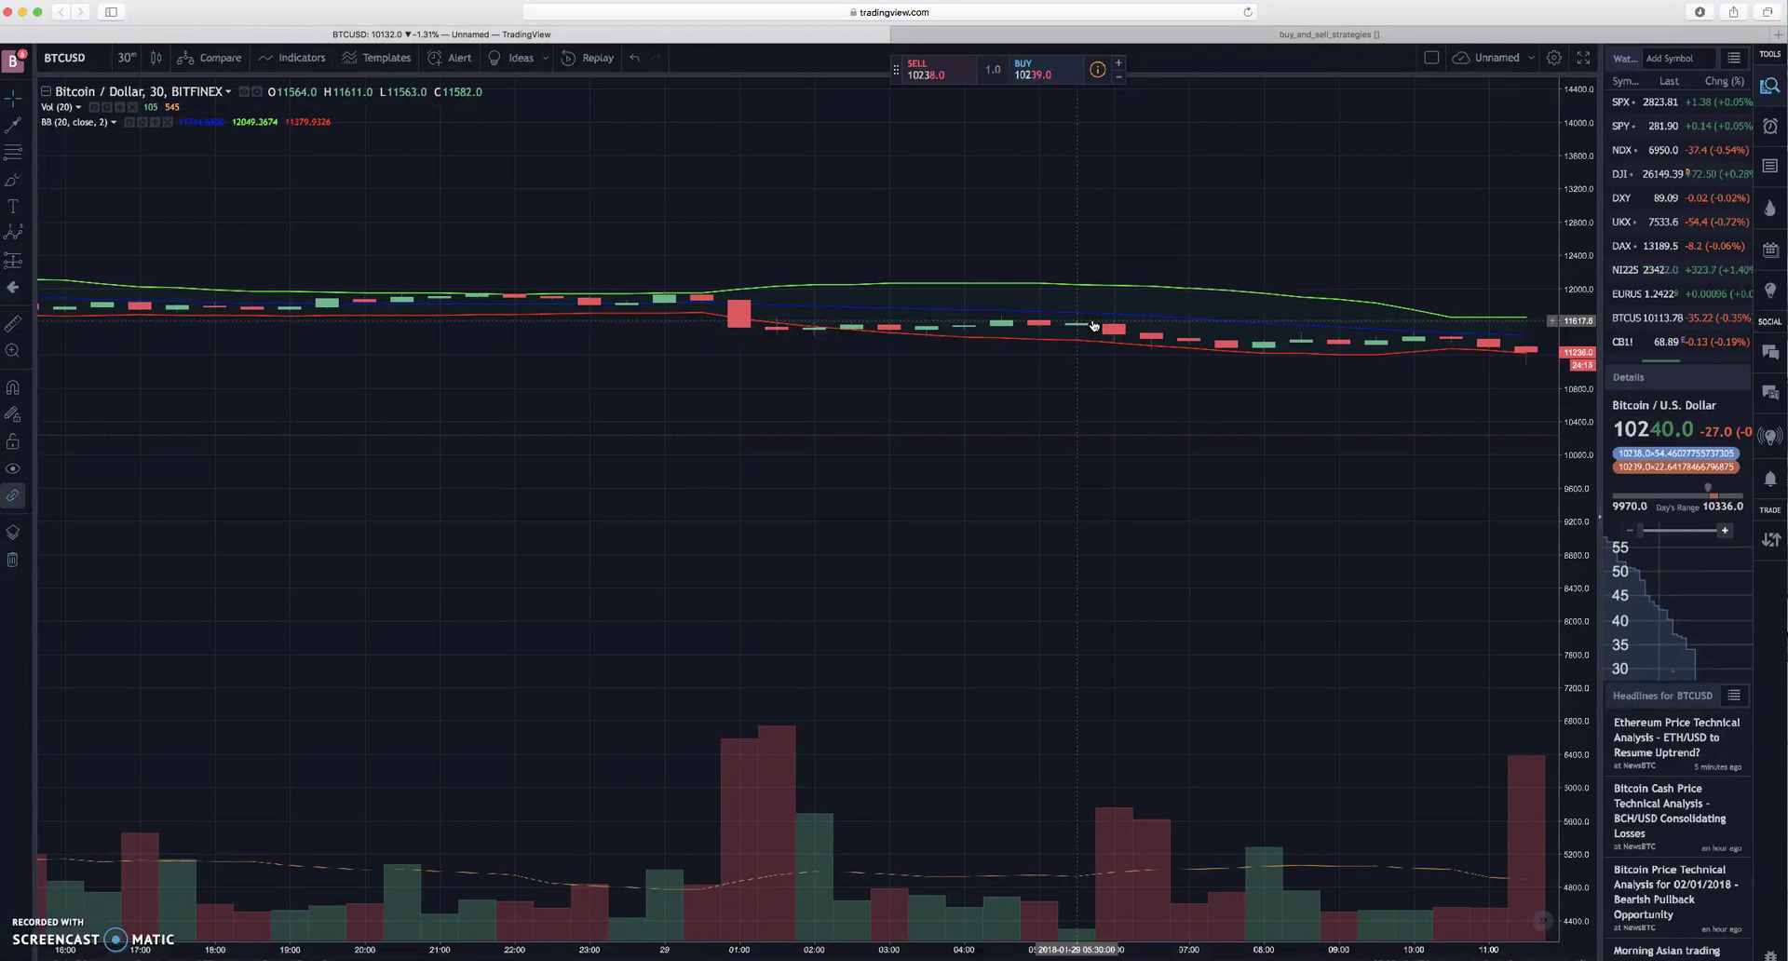
scroll(1030, 380, "down", 5)
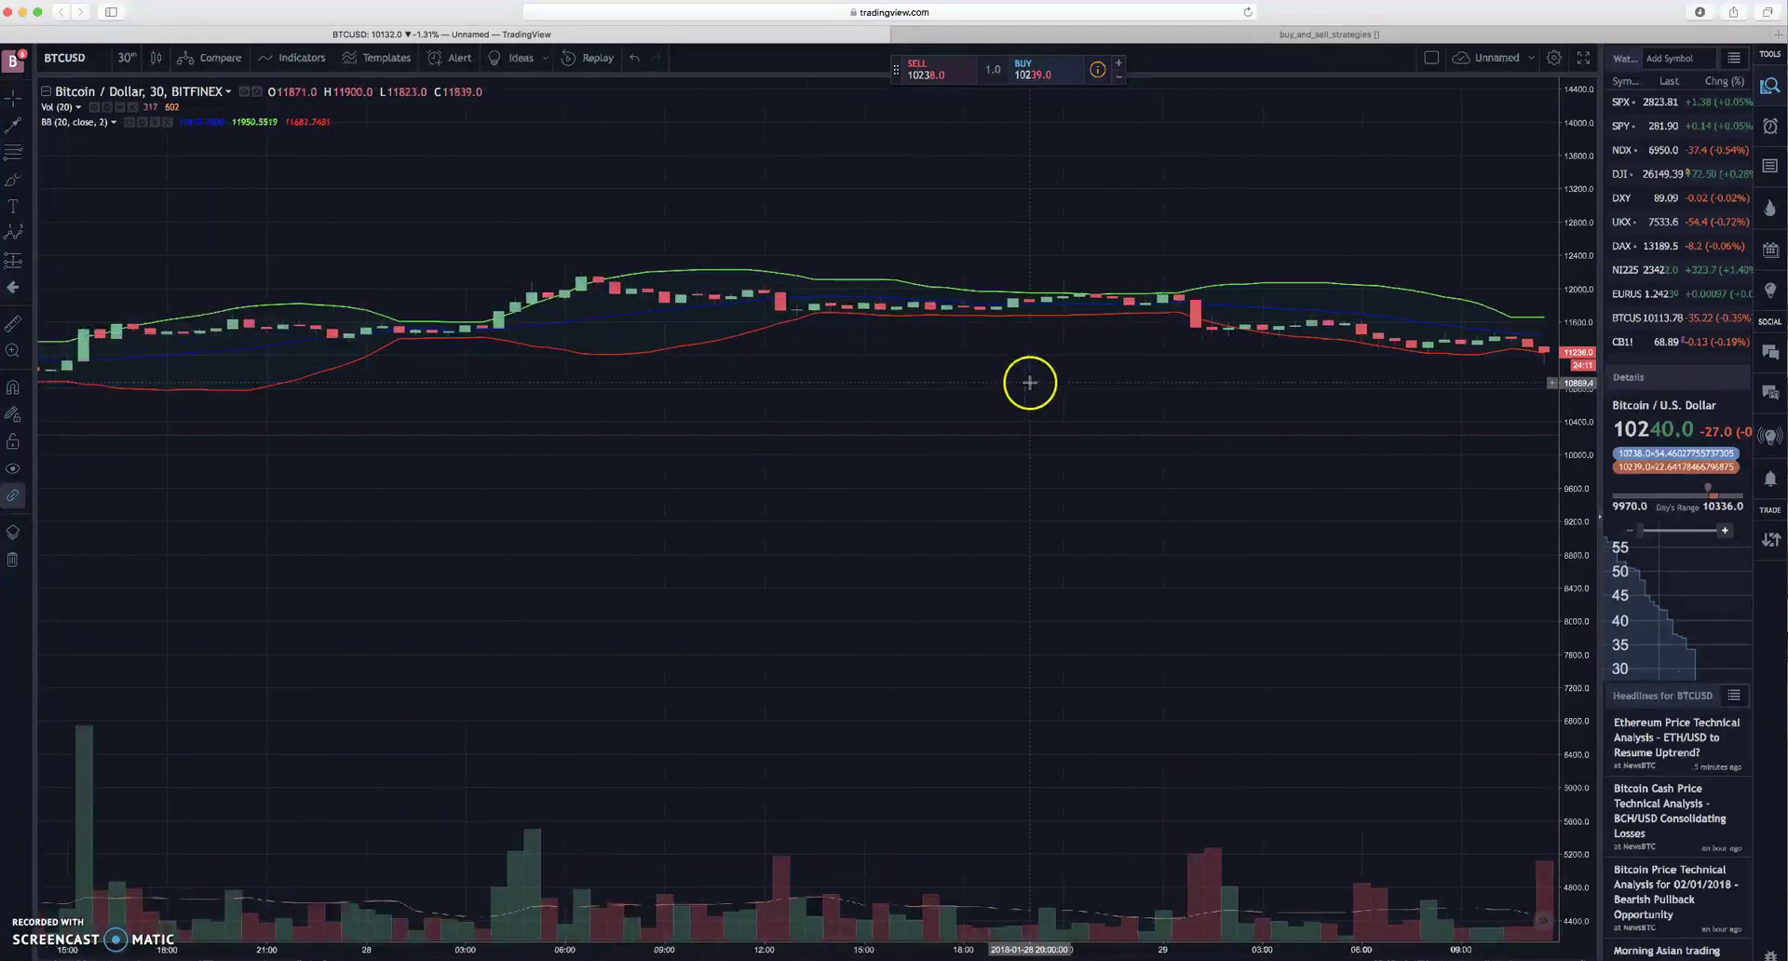